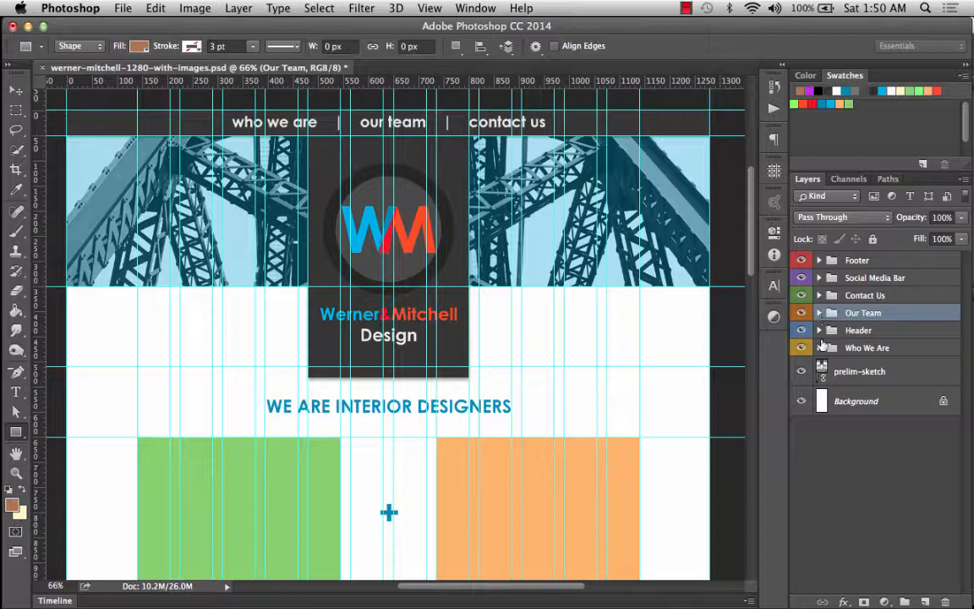
# Step: Examine the Header group's structural photo and bg banner image color layers, toggling the color overlay's visibility off and back on
pyautogui.click(820, 331)
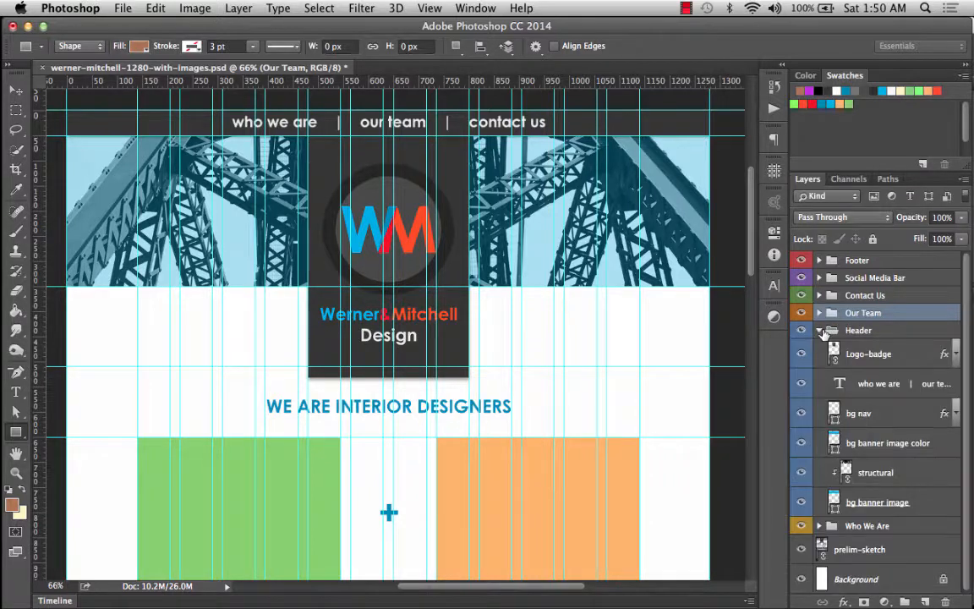
pyautogui.click(877, 474)
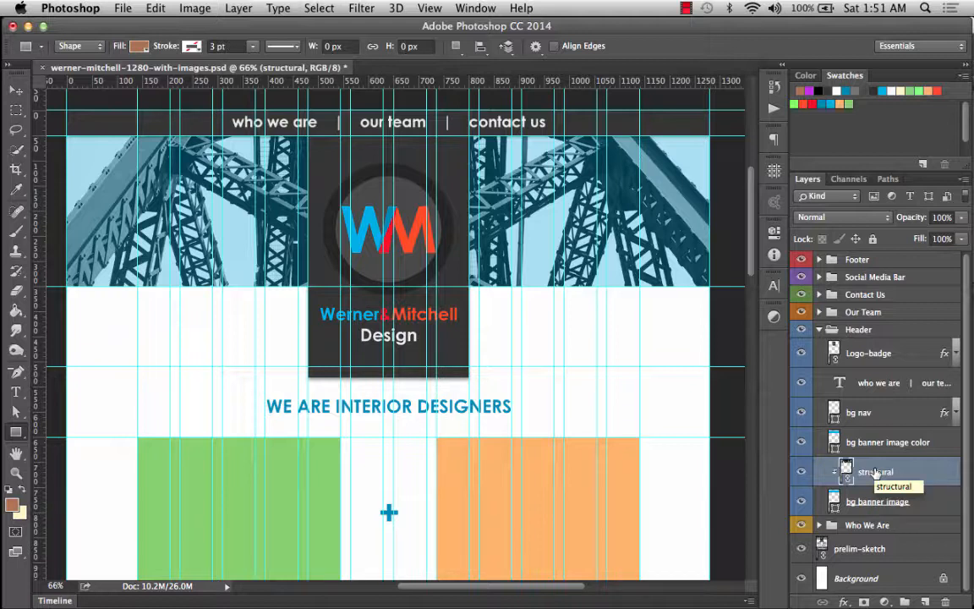
pyautogui.click(835, 443)
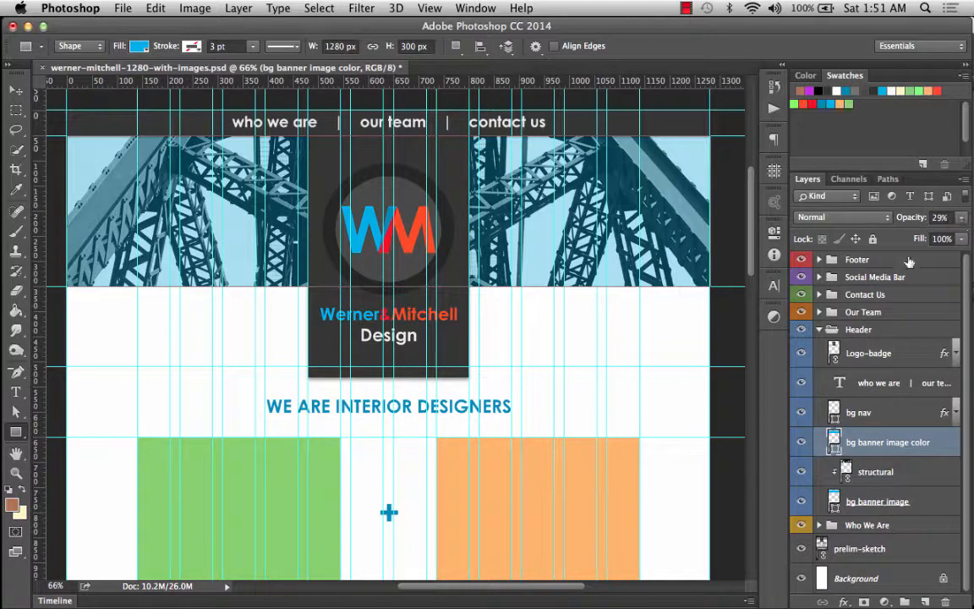
pyautogui.click(802, 442)
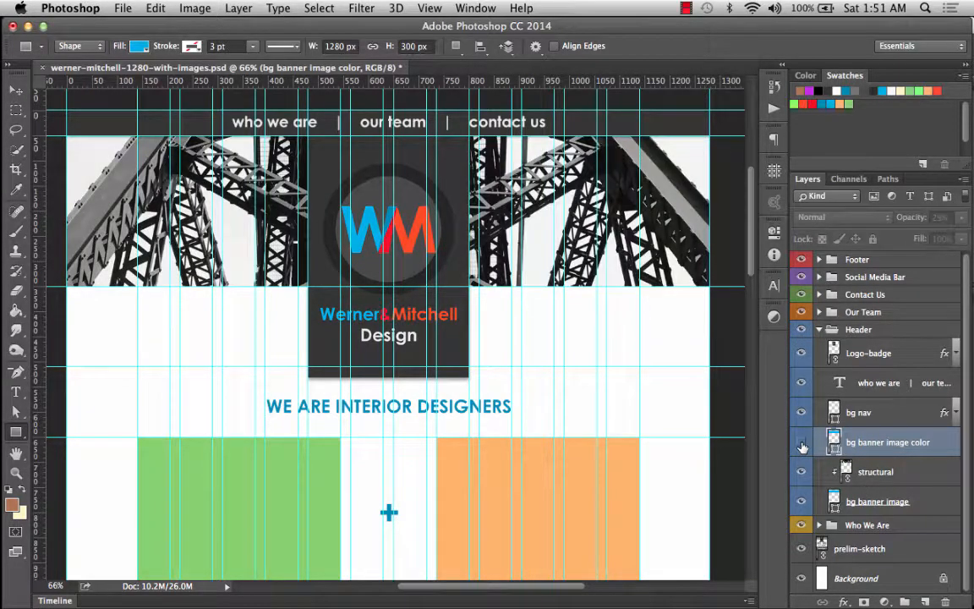
pyautogui.click(802, 443)
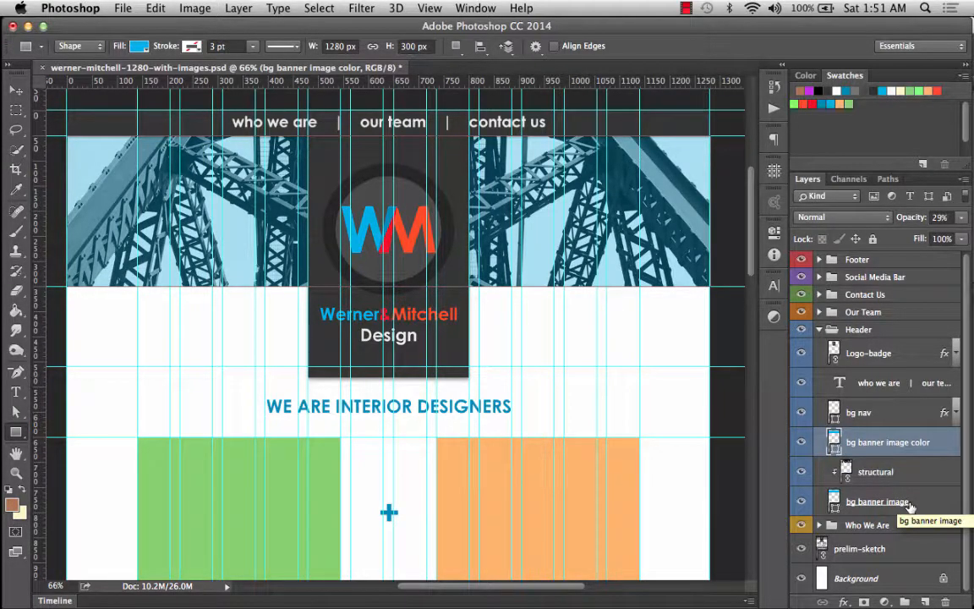
# Step: Review the page layout from the header down to the footer, ending at the two gallery rectangles under WE ARE INTERIOR DESIGNERS
pyautogui.scroll(-5, 681, 487)
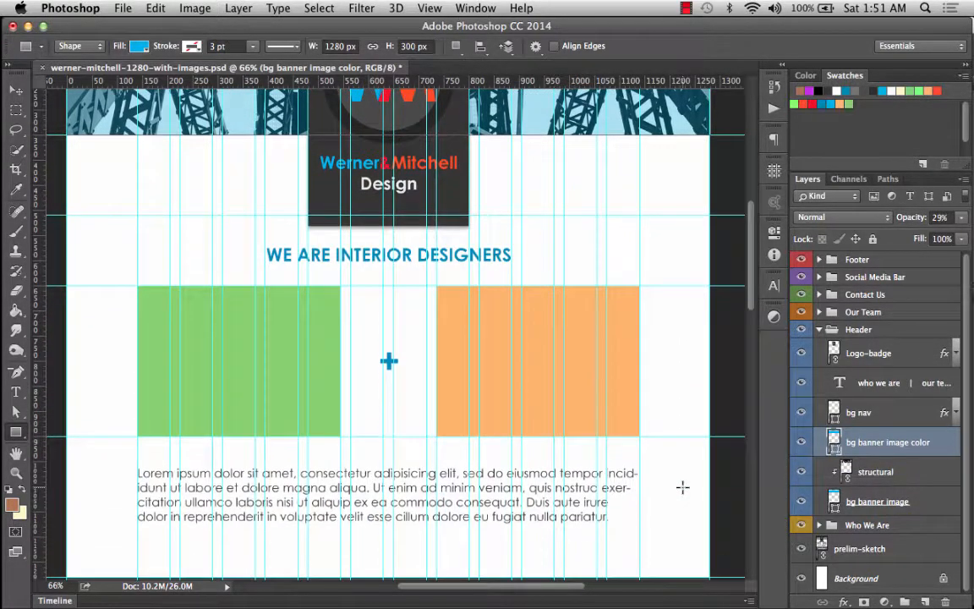
pyautogui.scroll(-10, 482, 421)
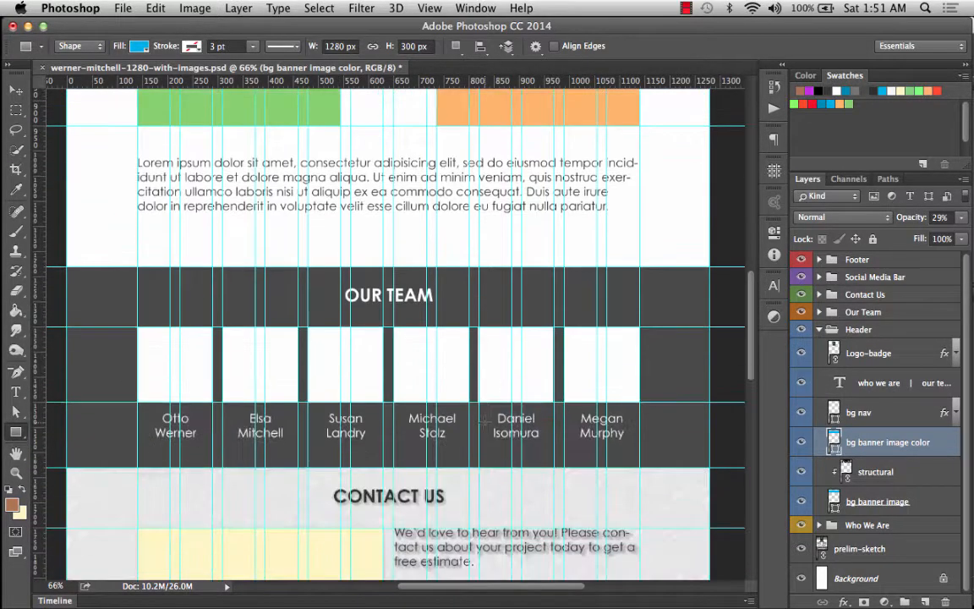
pyautogui.scroll(6, 484, 423)
pyautogui.scroll(-12, 485, 422)
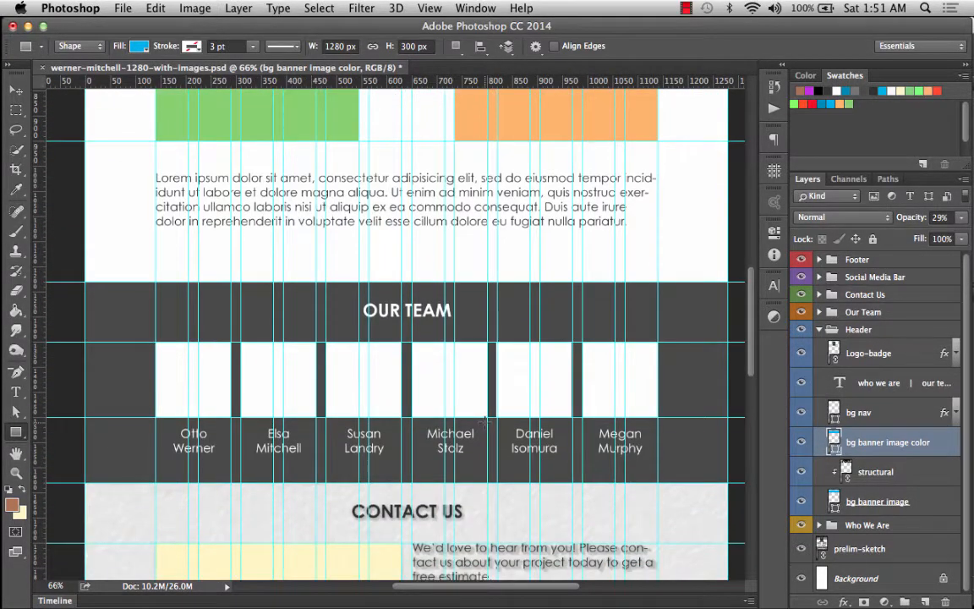
pyautogui.scroll(-12, 484, 422)
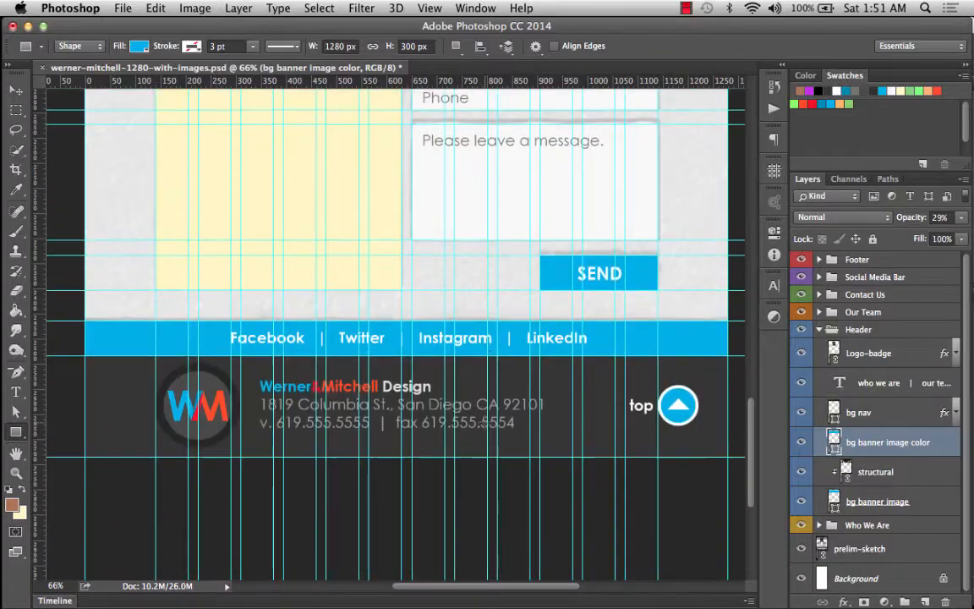
pyautogui.scroll(18, 484, 422)
pyautogui.scroll(10, 485, 421)
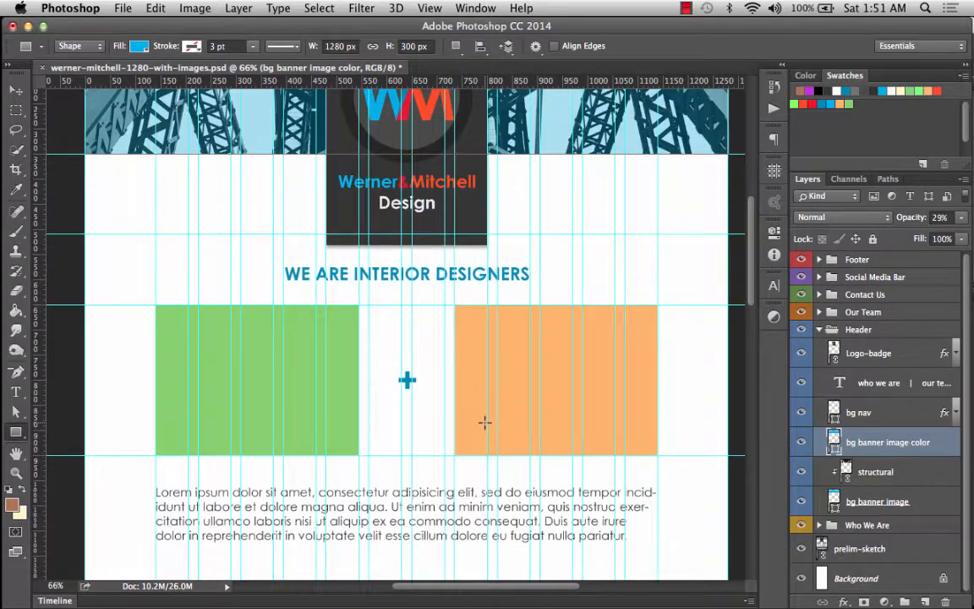
pyautogui.scroll(1, 484, 422)
pyautogui.scroll(-3, 484, 422)
pyautogui.scroll(1, 485, 422)
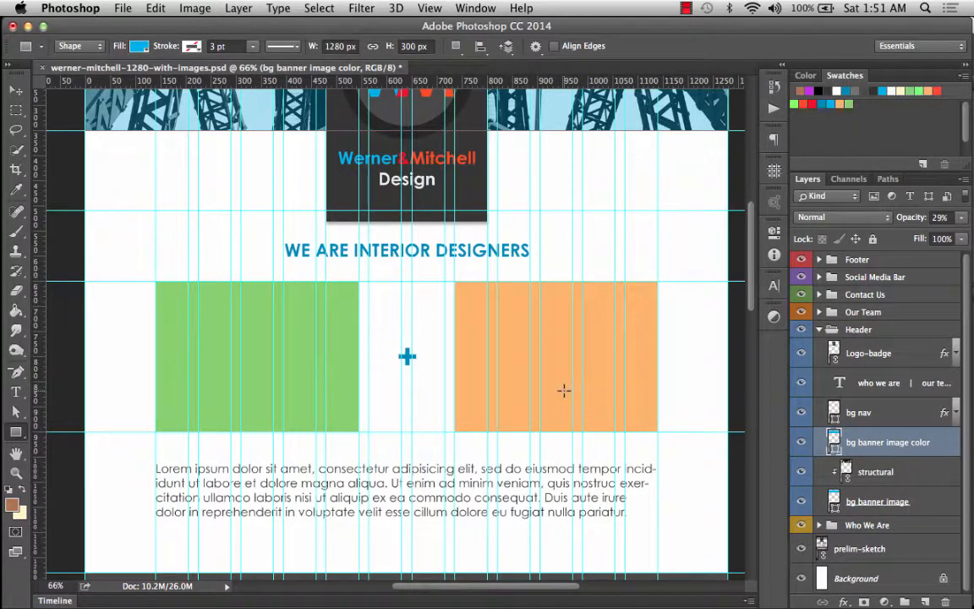
# Step: Place commercial.jpeg from the hi-res images folder as a linked image directly above the commercial gallery layer in the Who We Are group
pyautogui.click(818, 330)
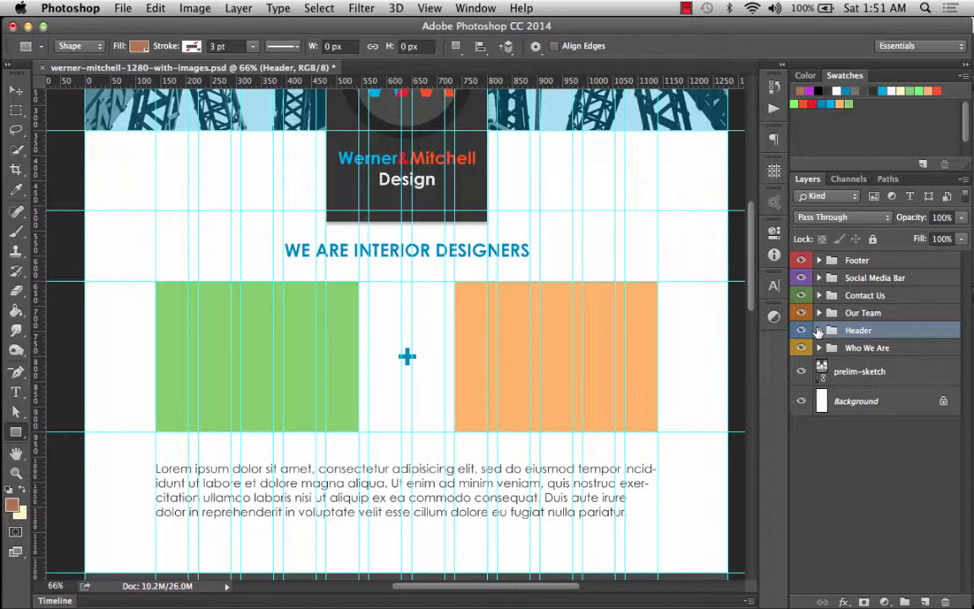
pyautogui.click(817, 347)
pyautogui.click(818, 349)
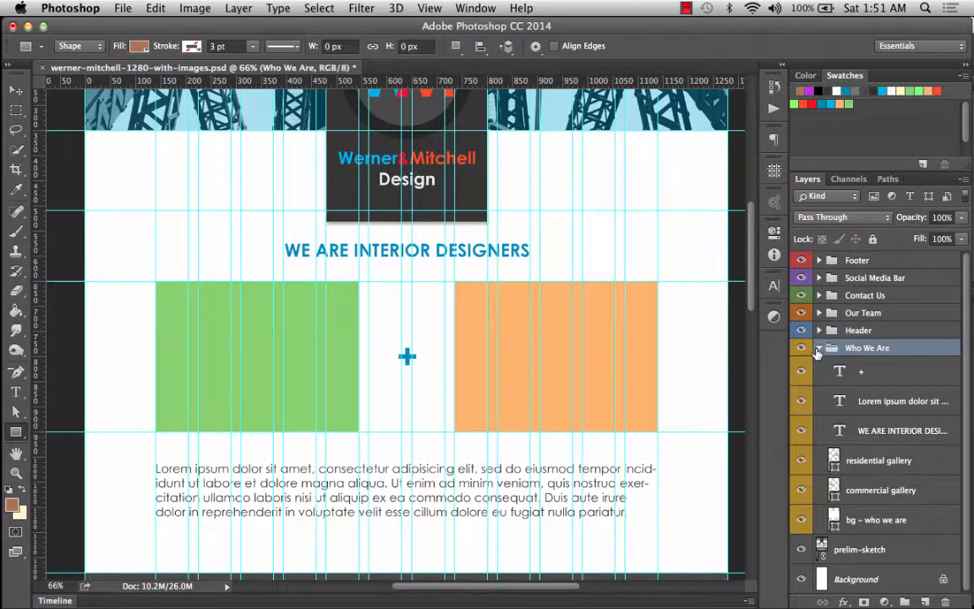
pyautogui.click(887, 370)
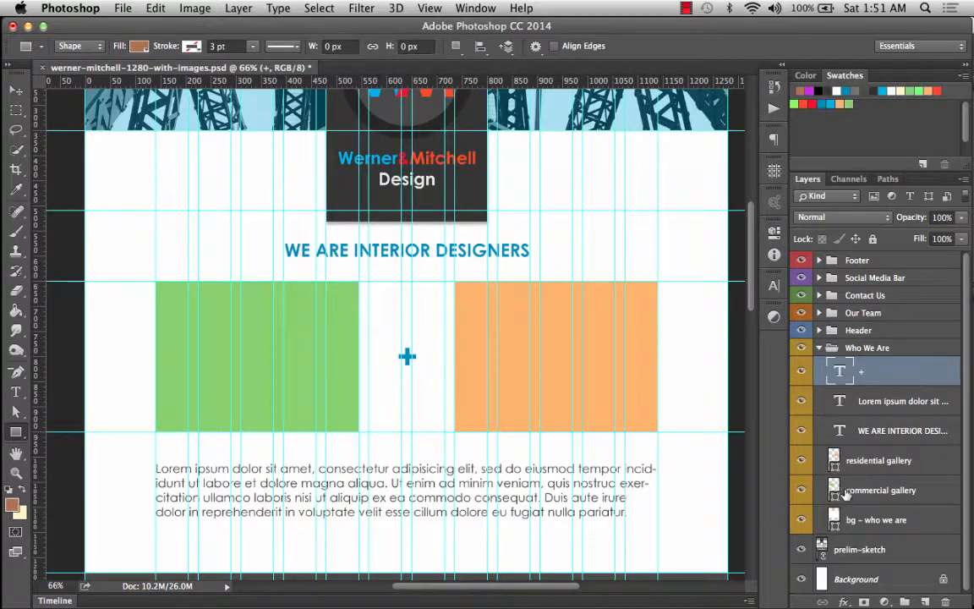
pyautogui.click(892, 467)
pyautogui.click(888, 491)
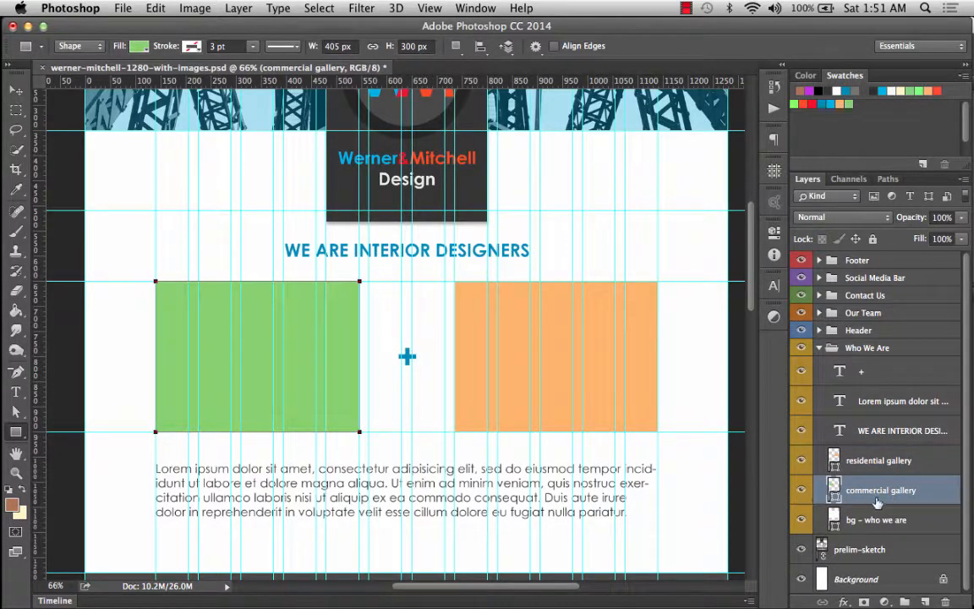
pyautogui.click(122, 7)
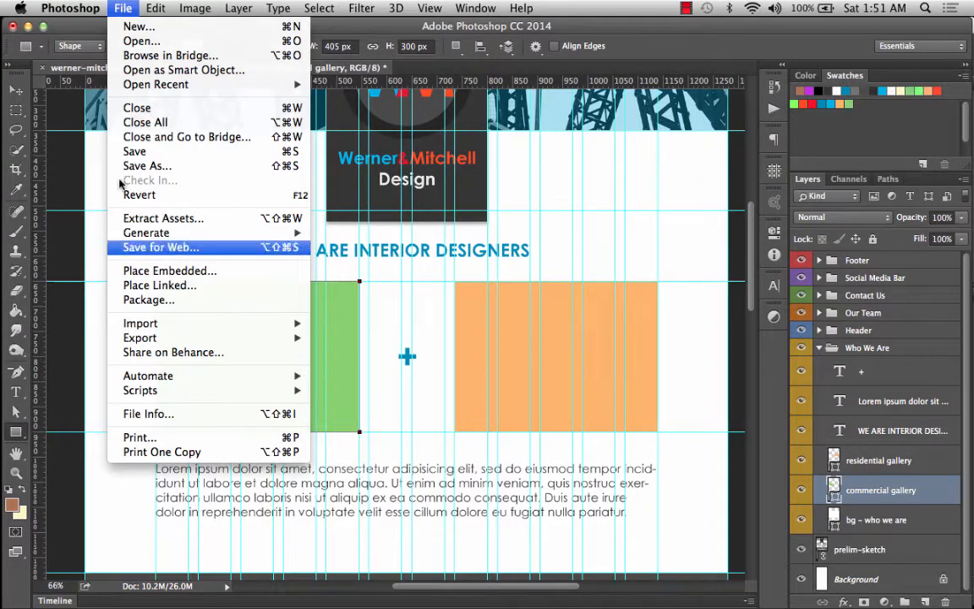
pyautogui.click(133, 288)
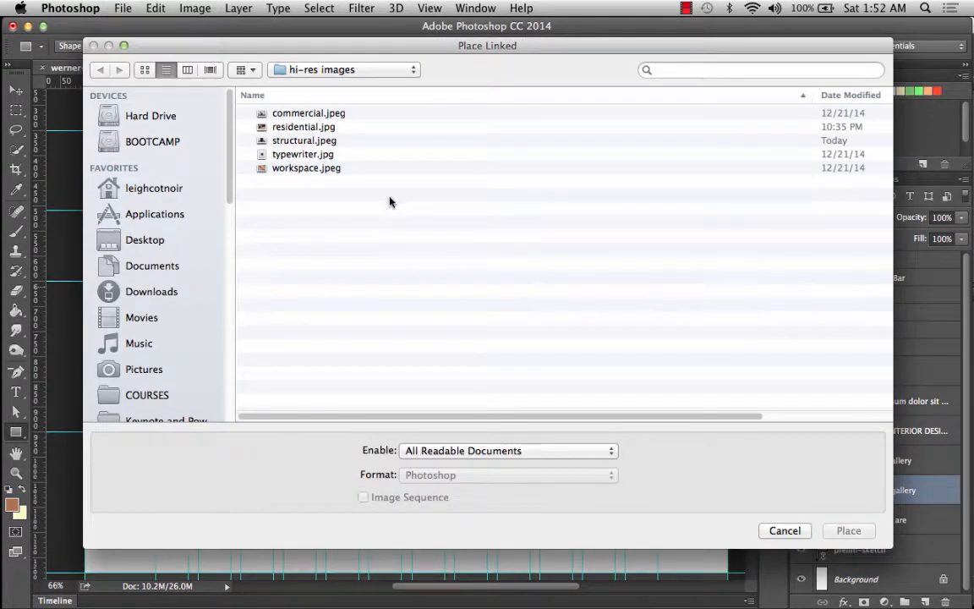
pyautogui.click(275, 111)
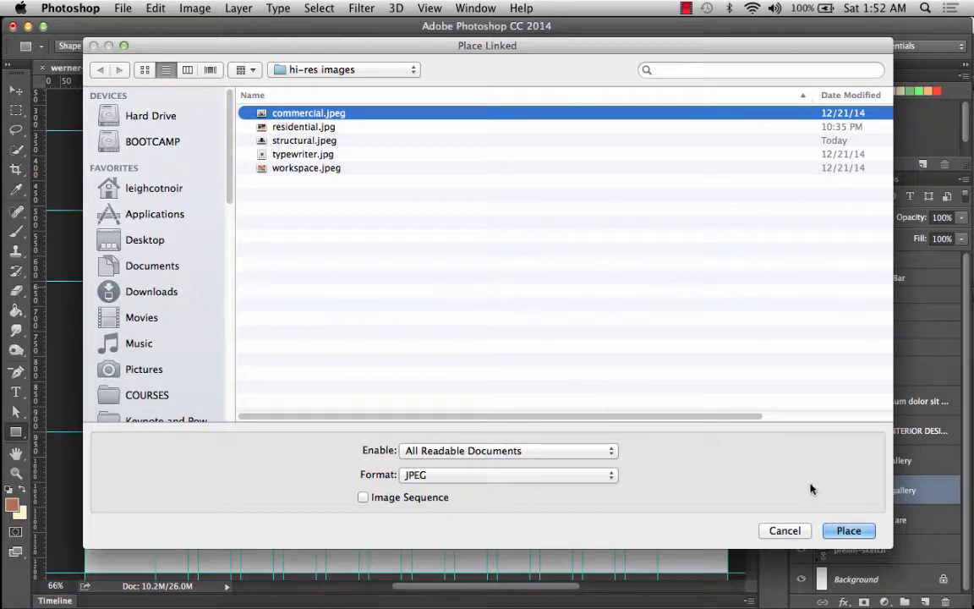
pyautogui.click(845, 530)
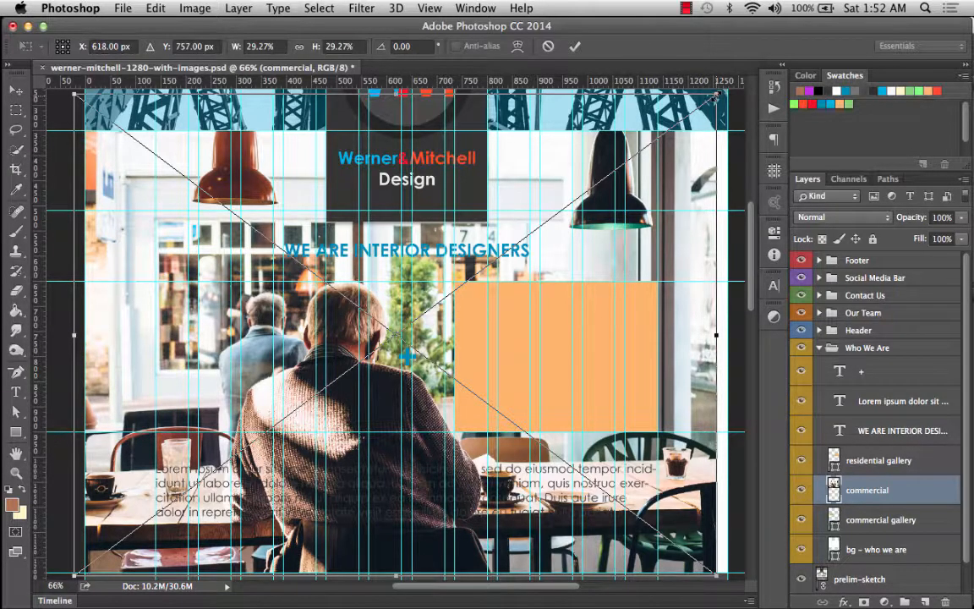
# Step: Scale the commercial photo to about 9.4% over the green rectangle and clip it to the commercial gallery shape
pyautogui.moveTo(714, 97); pyautogui.dragTo(370, 304)
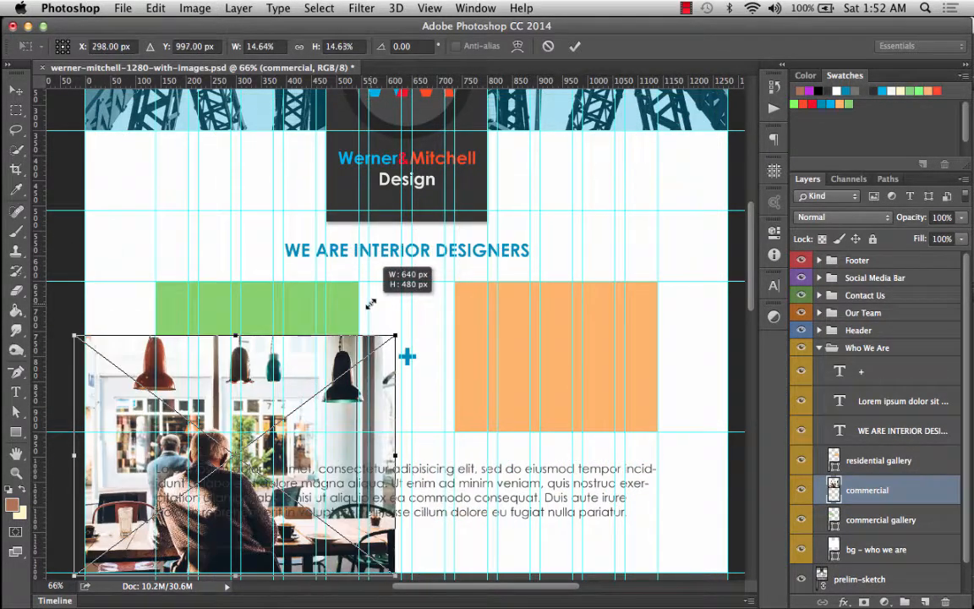
pyautogui.moveTo(253, 365); pyautogui.dragTo(329, 313)
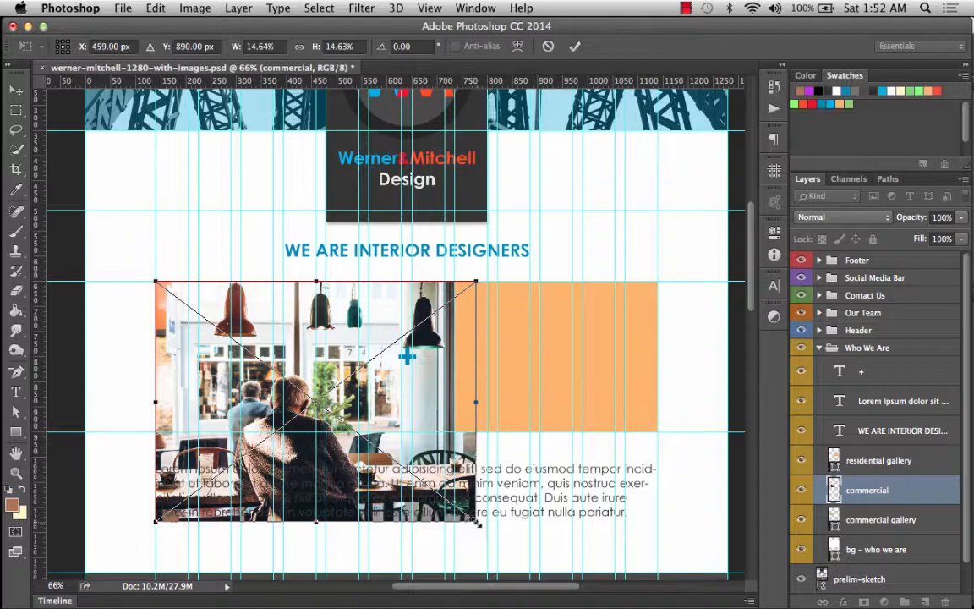
pyautogui.moveTo(476, 520); pyautogui.dragTo(362, 437)
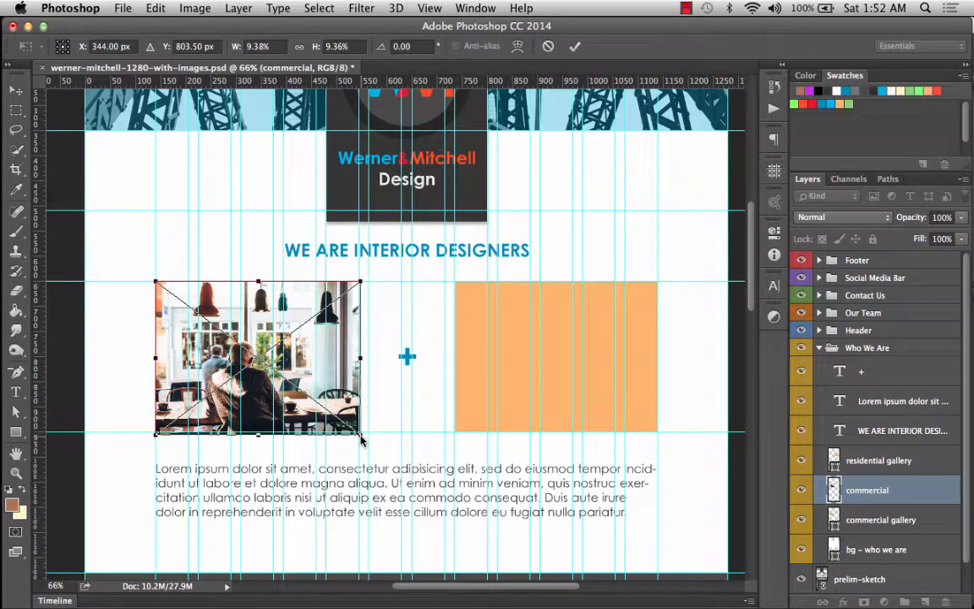
pyautogui.press('Return')
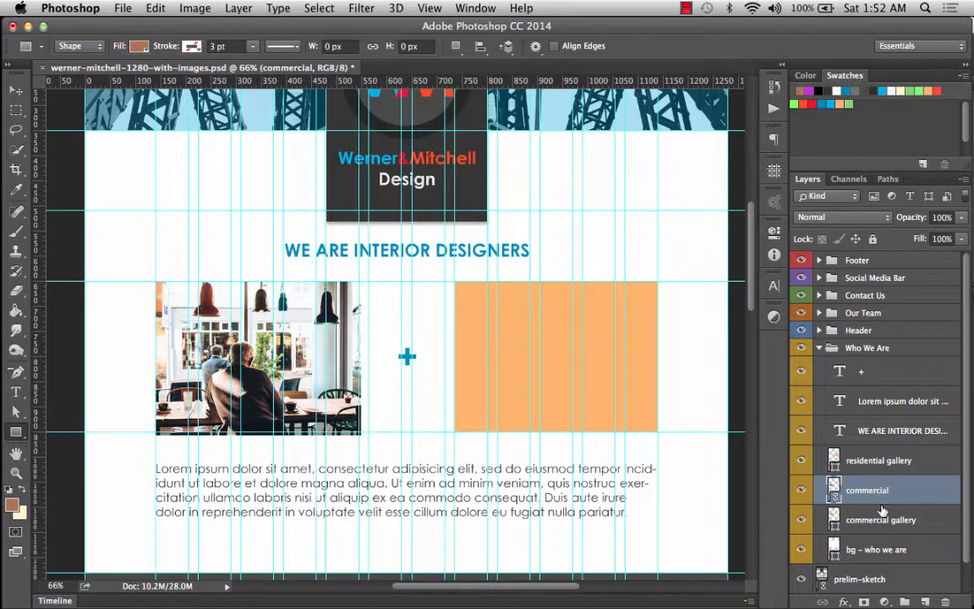
pyautogui.moveTo(882, 509); pyautogui.dragTo(883, 503)
pyautogui.keyDown('alt'); pyautogui.click(882, 501); pyautogui.keyUp('alt')
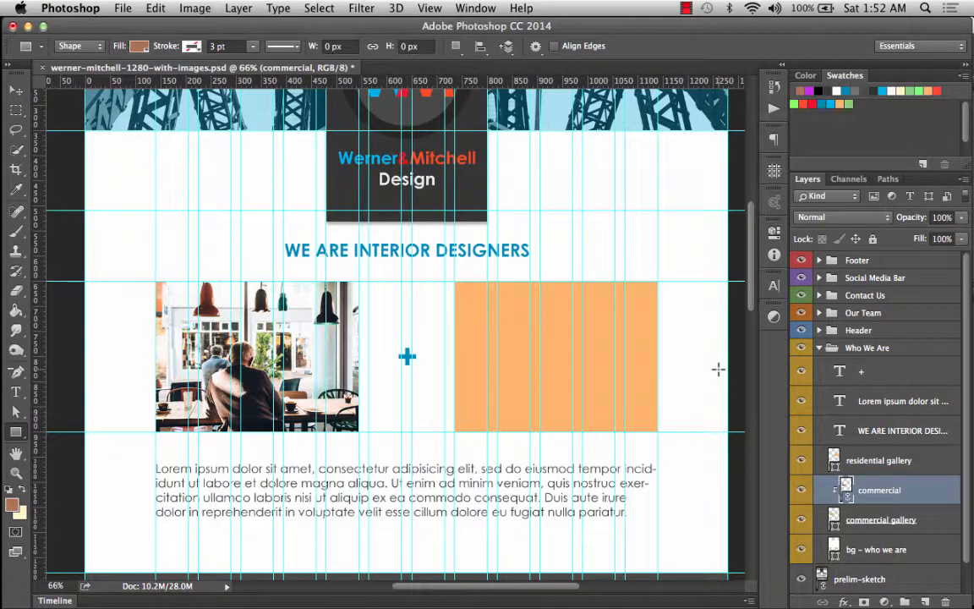
# Step: Add a Stroke layer style to the commercial gallery layer that holds the clipped commercial photo
pyautogui.click(891, 461)
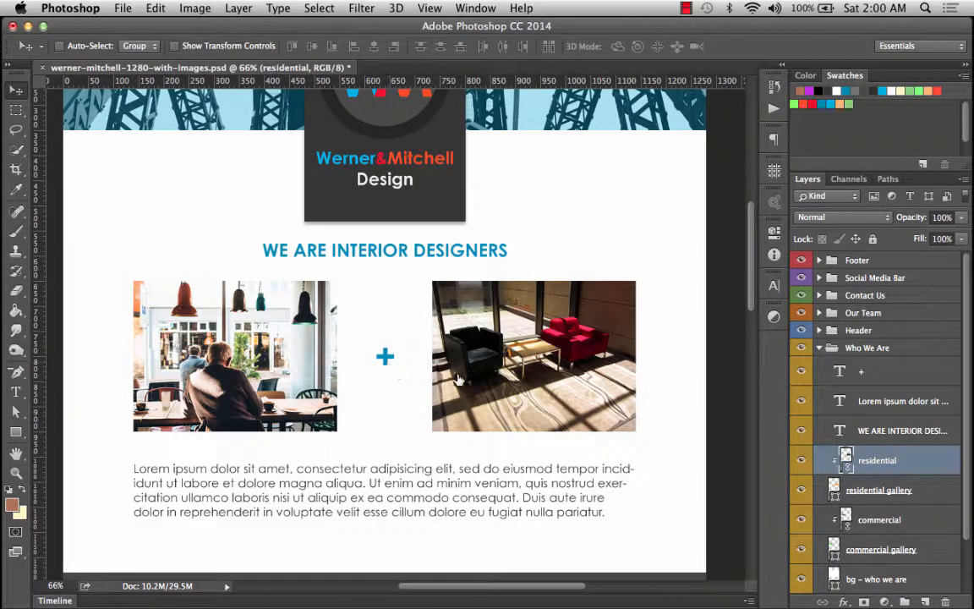
pyautogui.scroll(-2, 903, 495)
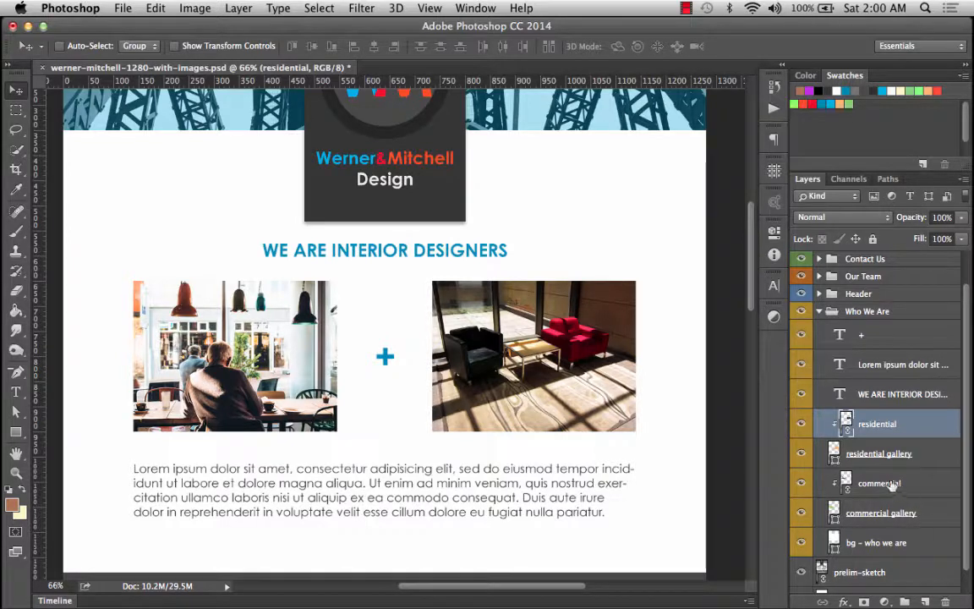
pyautogui.click(906, 482)
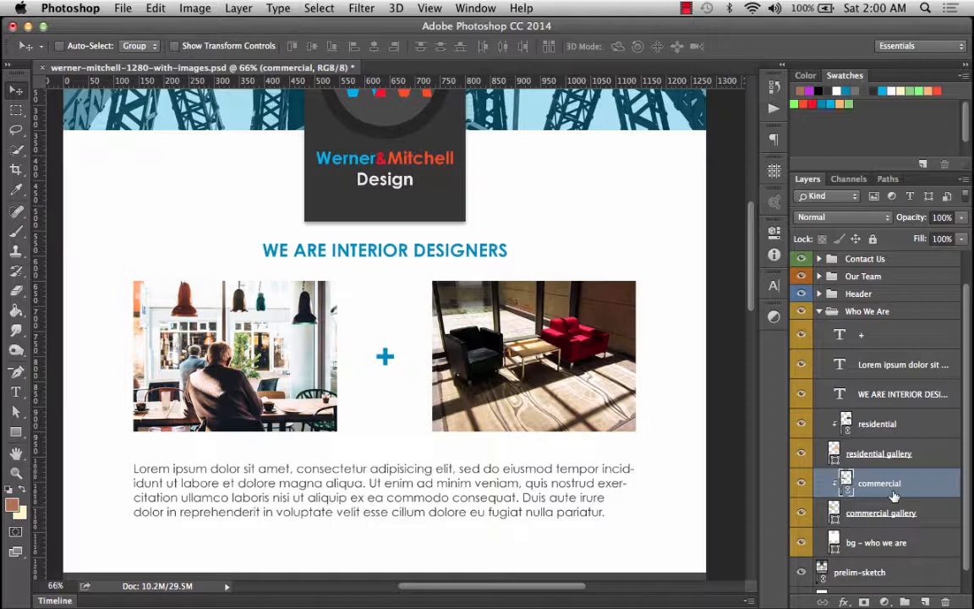
pyautogui.click(925, 513)
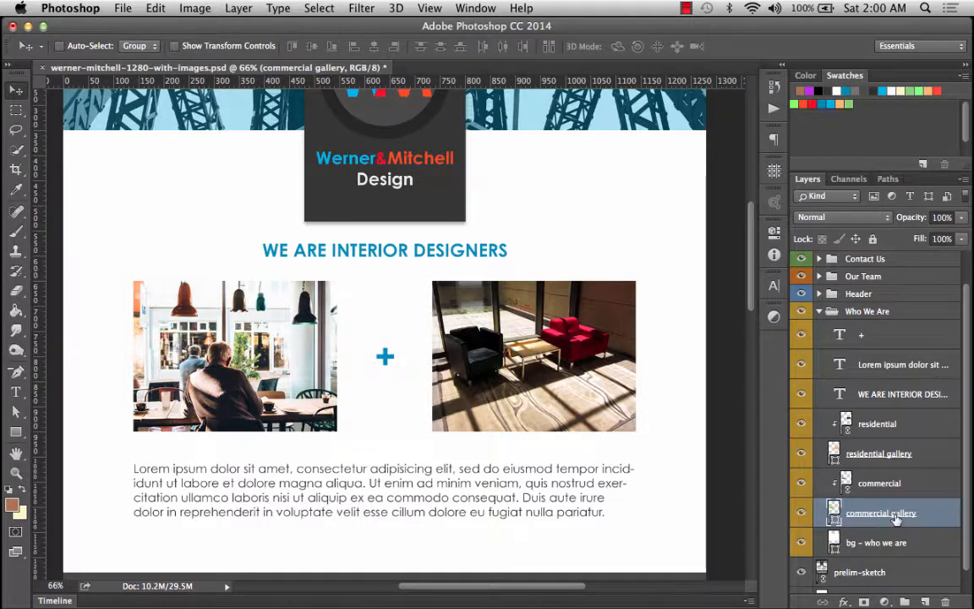
pyautogui.scroll(-1, 866, 590)
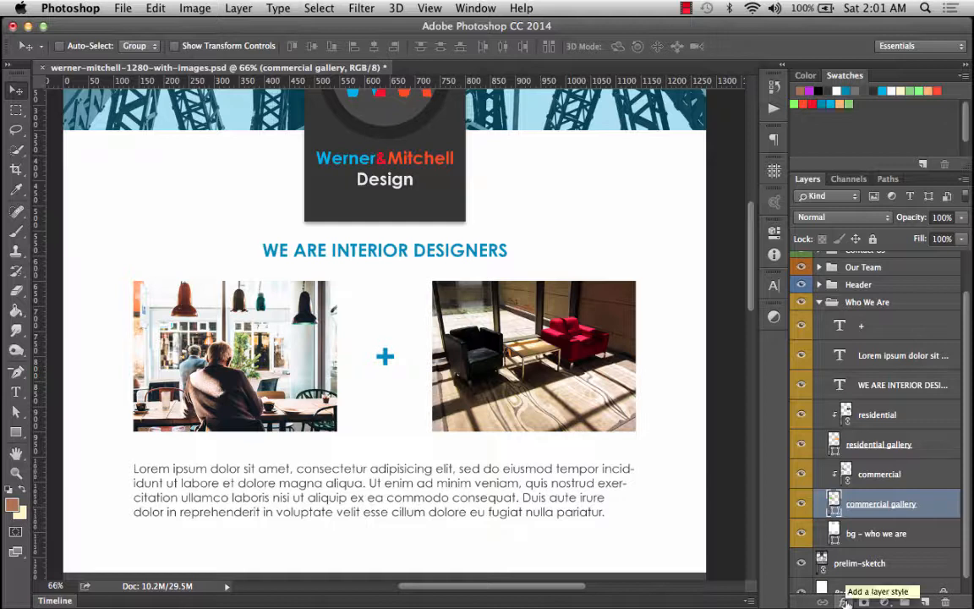
pyautogui.click(845, 599)
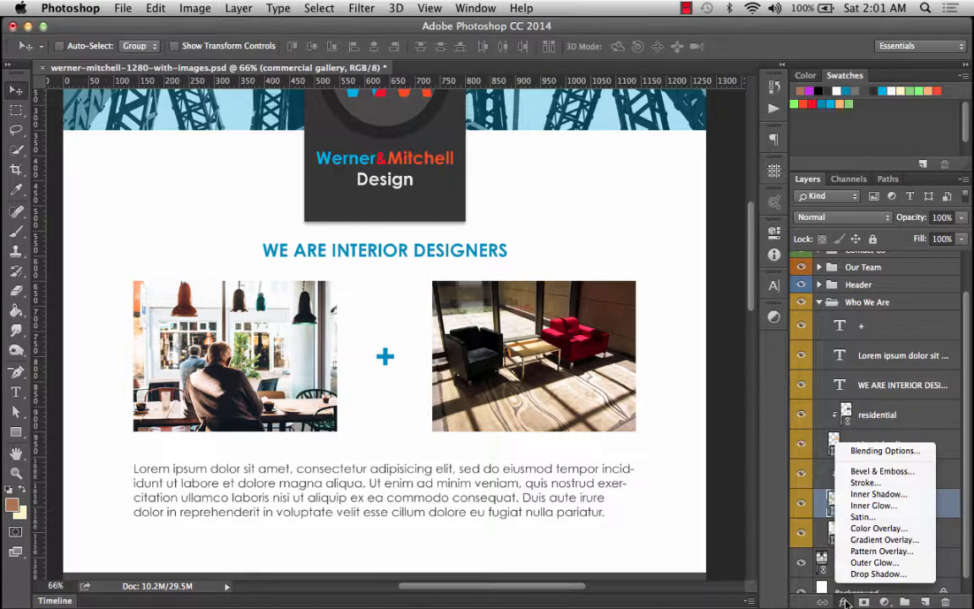
pyautogui.click(869, 483)
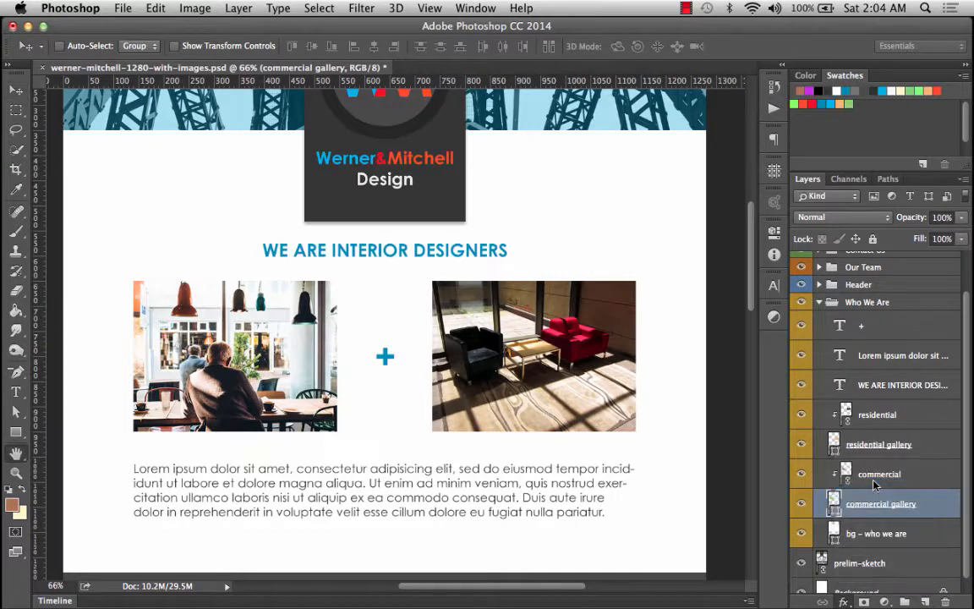
pyautogui.moveTo(580, 88); pyautogui.dragTo(603, 122)
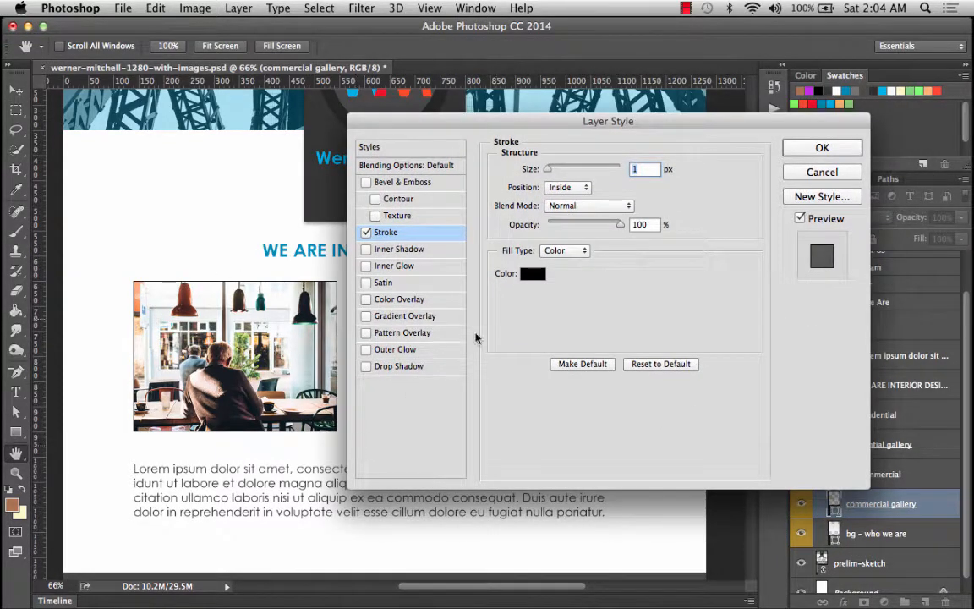
# Step: Set the stroke color to a neutral light gray and move the Layer Style dialog clear of the gallery photos
pyautogui.click(533, 273)
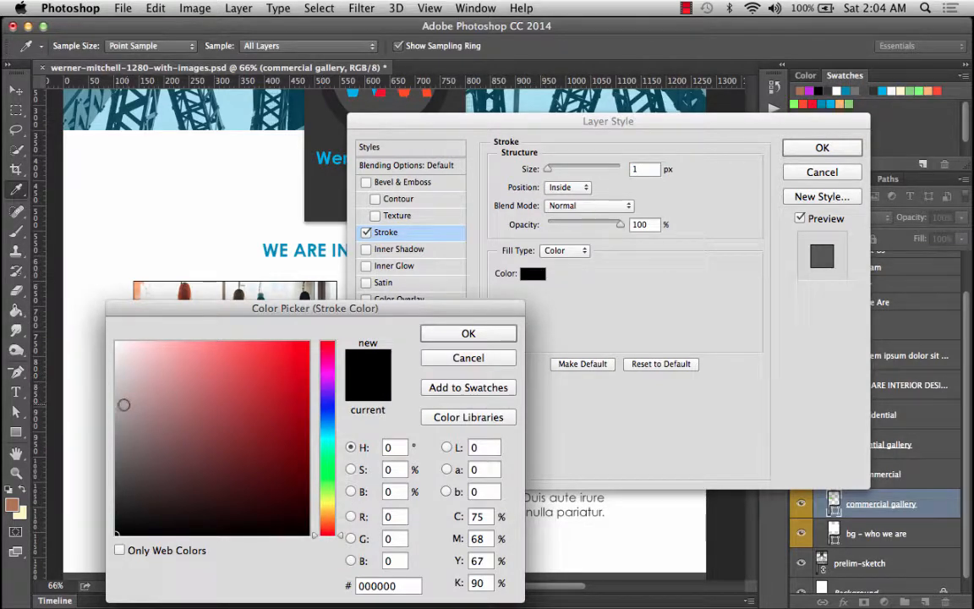
pyautogui.click(469, 334)
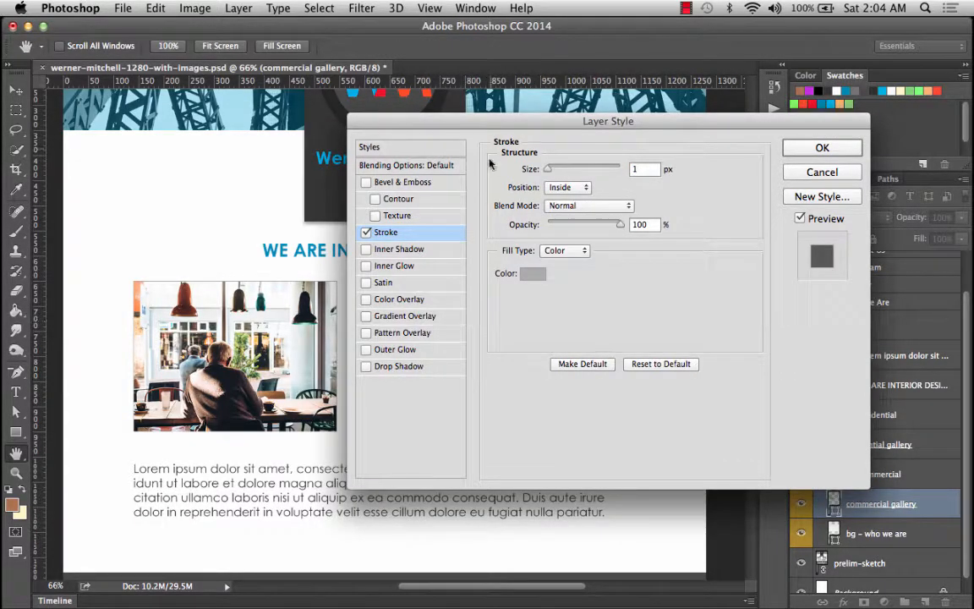
pyautogui.moveTo(494, 129); pyautogui.dragTo(788, 148)
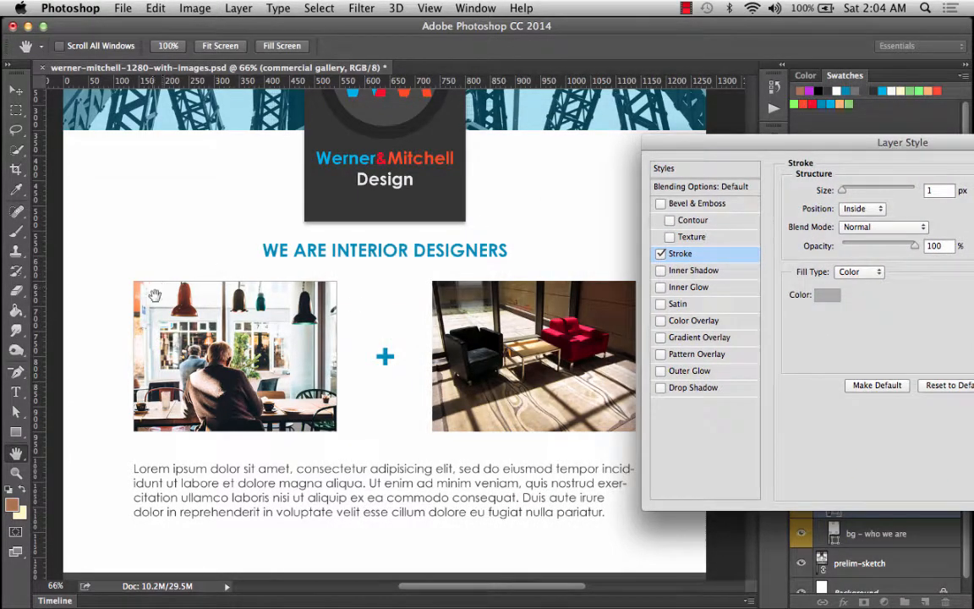
# Step: Try the Outside position for the commercial gallery stroke and return it to Inside
pyautogui.click(856, 209)
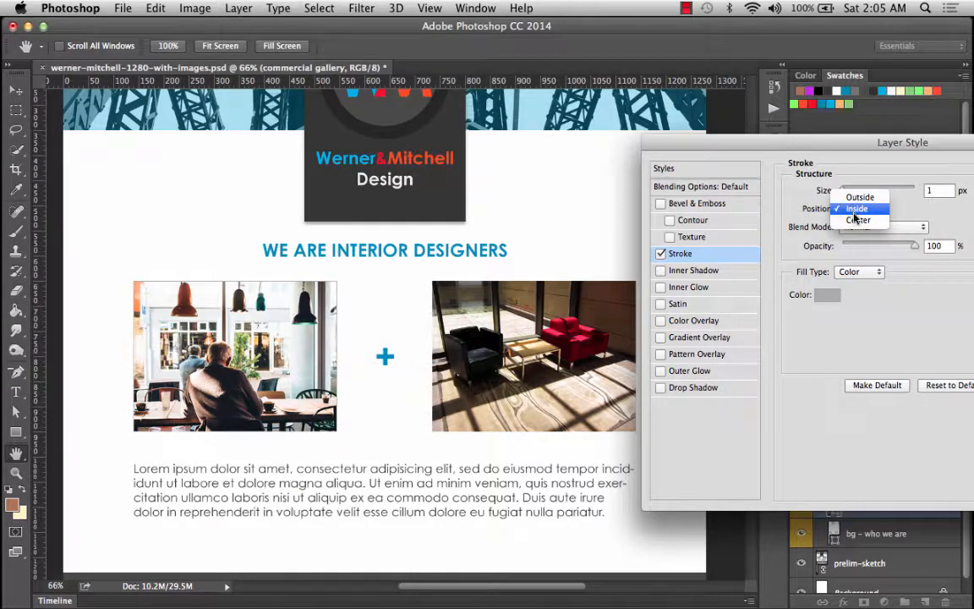
pyautogui.click(859, 197)
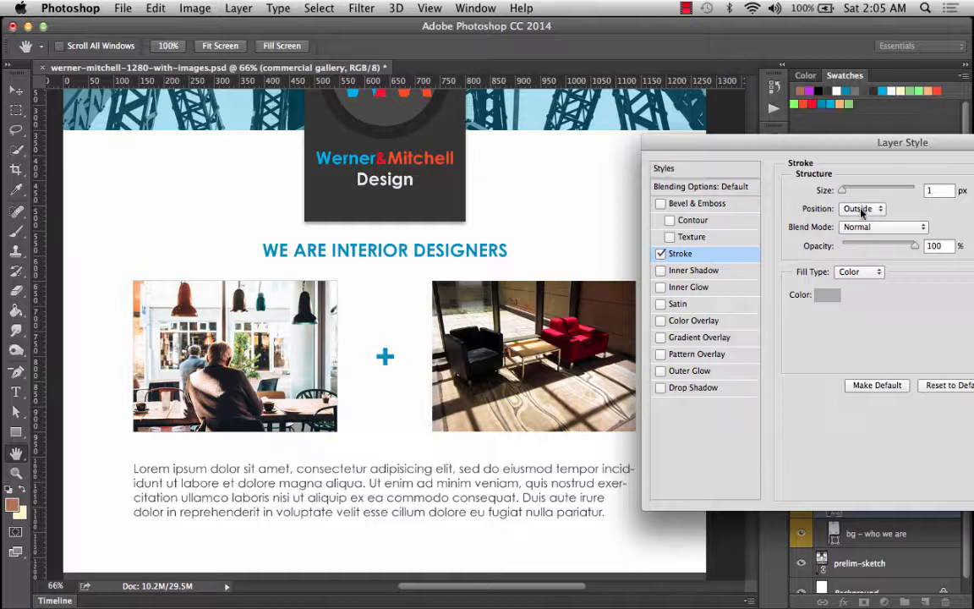
pyautogui.click(859, 211)
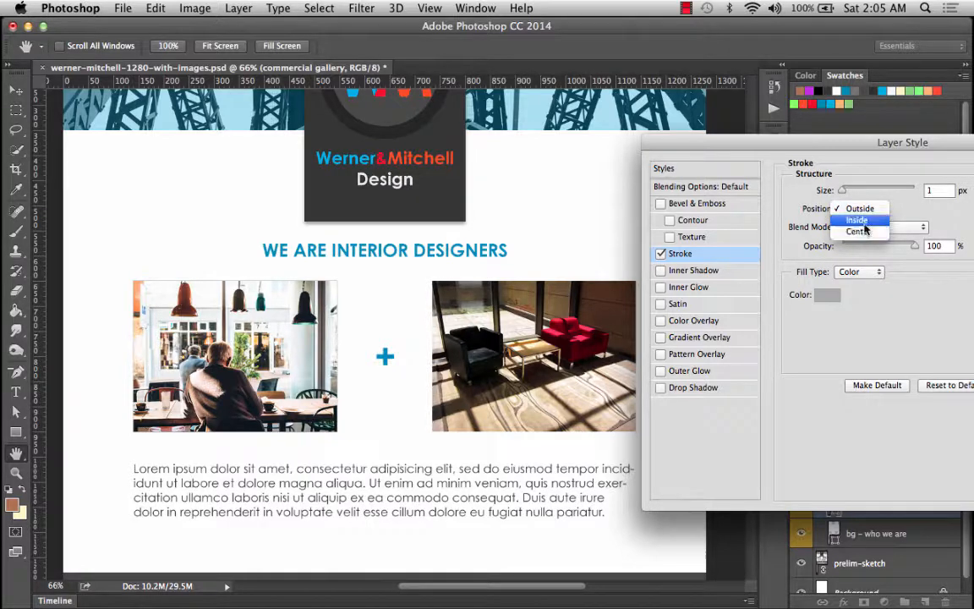
pyautogui.click(858, 220)
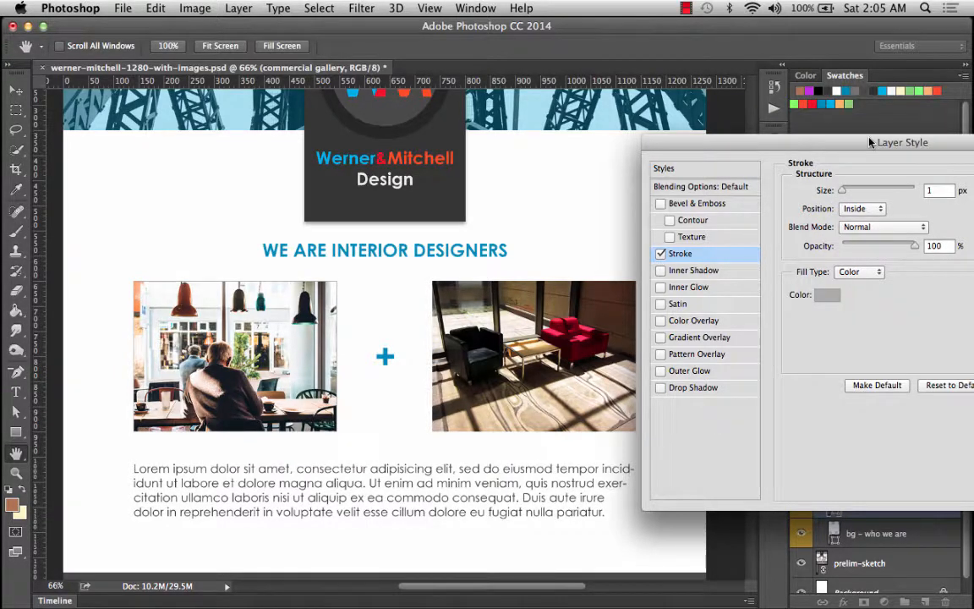
# Step: Set the commercial gallery stroke's size to 2 px and apply the layer style
pyautogui.moveTo(871, 142); pyautogui.dragTo(832, 143)
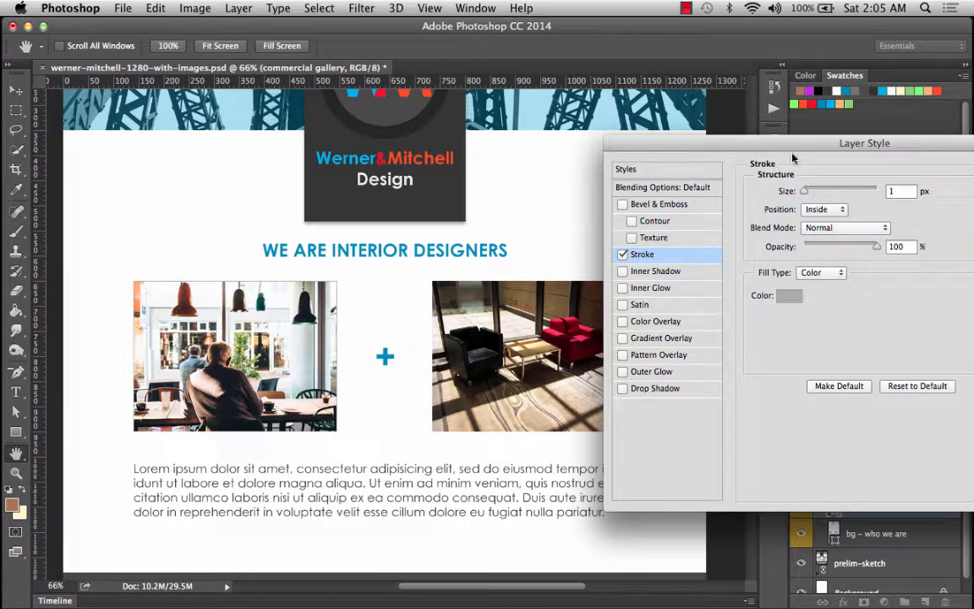
pyautogui.moveTo(819, 150); pyautogui.dragTo(574, 172)
pyautogui.write('2')
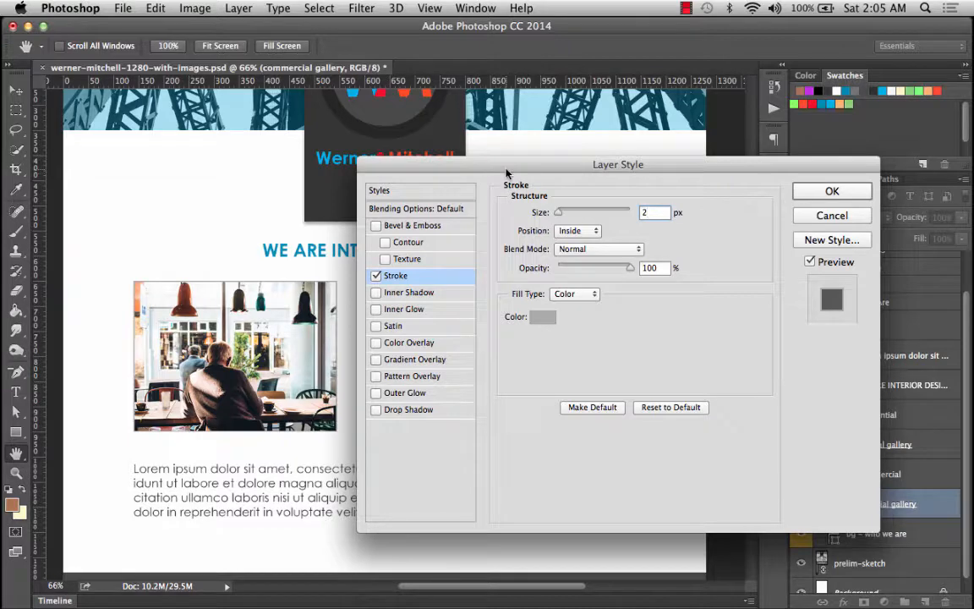
pyautogui.moveTo(505, 172); pyautogui.dragTo(494, 200)
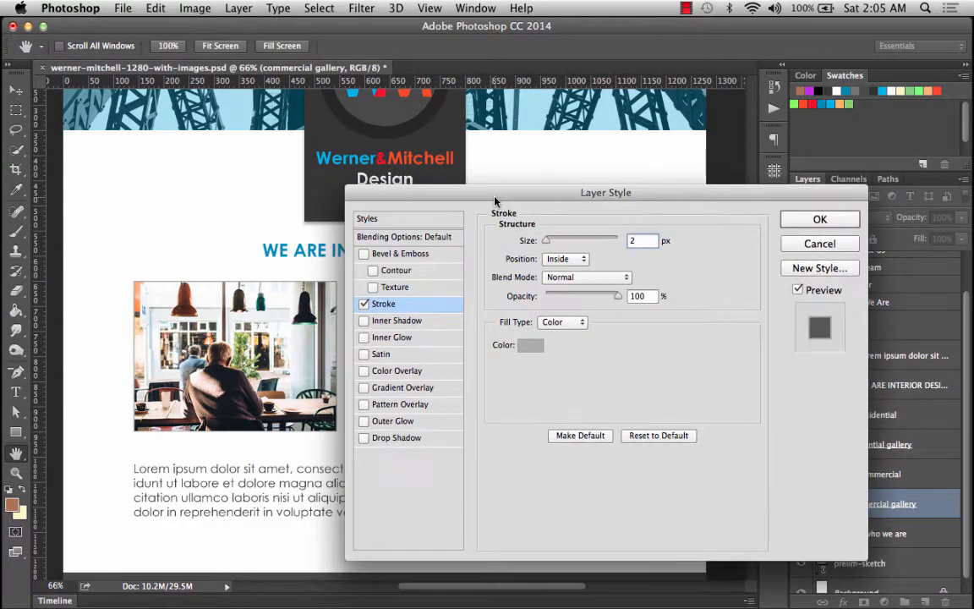
pyautogui.click(817, 221)
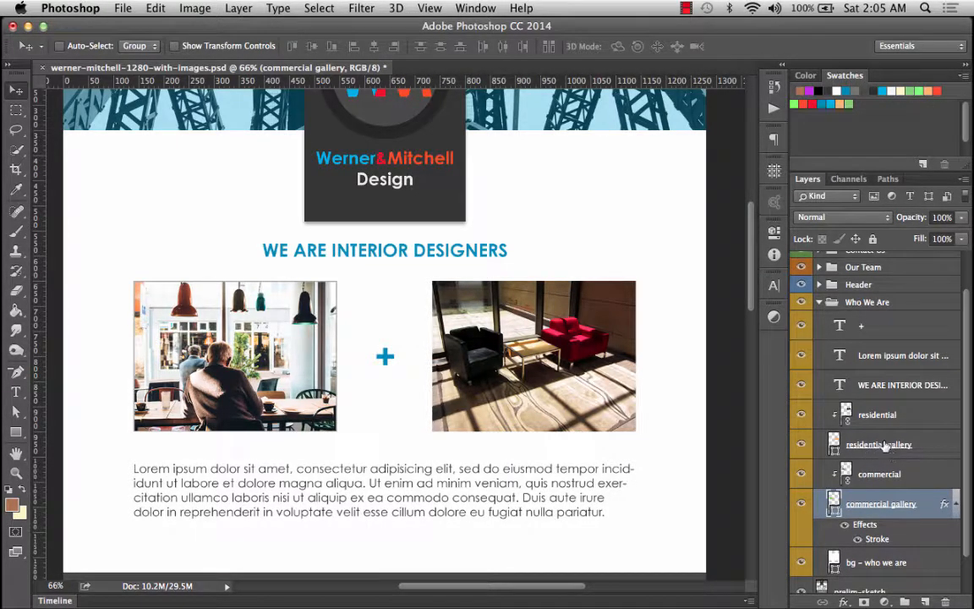
# Step: Copy the stroke layer style from the commercial gallery layer and paste it onto the residential gallery layer
pyautogui.rightClick(875, 536)
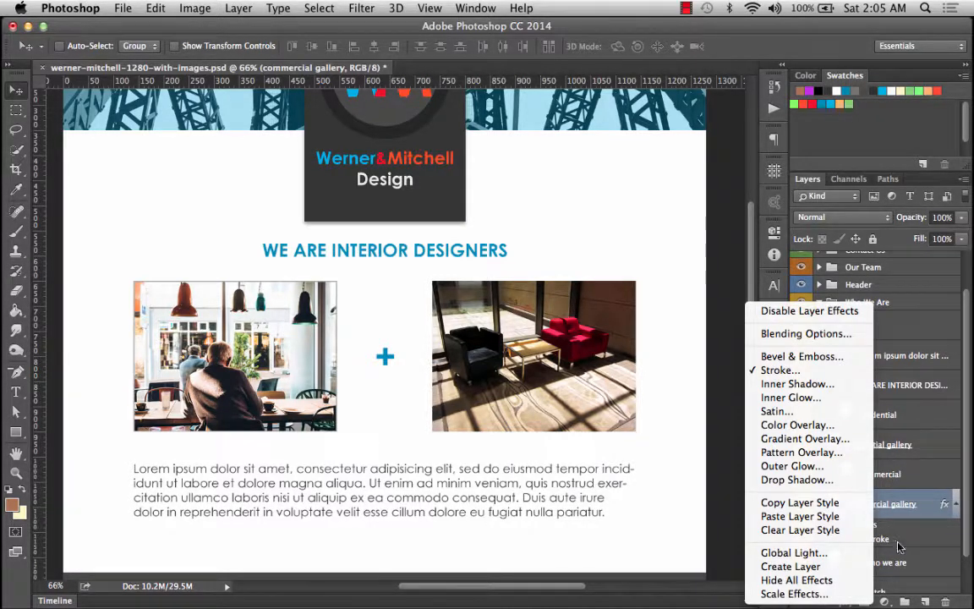
pyautogui.click(837, 503)
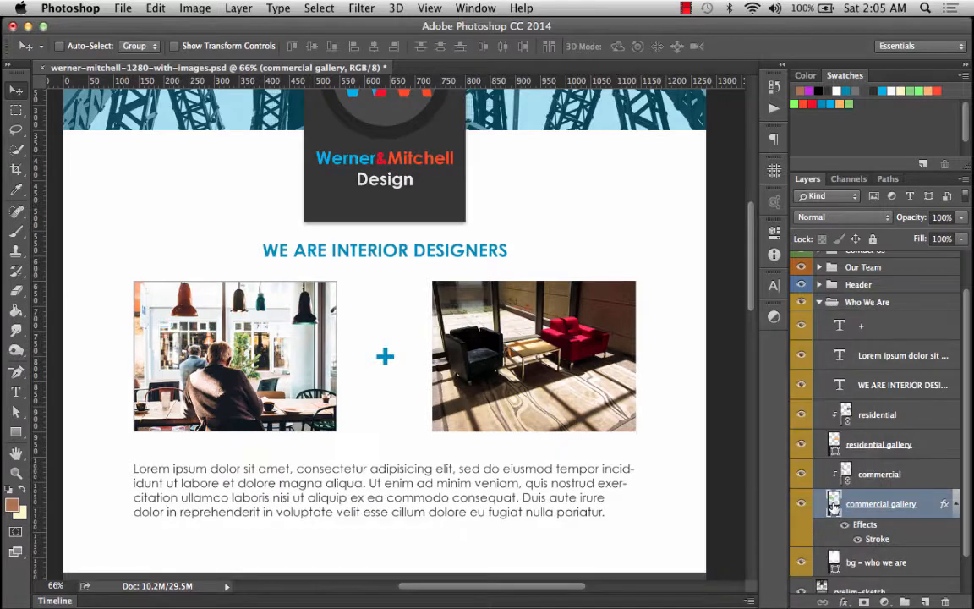
pyautogui.click(958, 503)
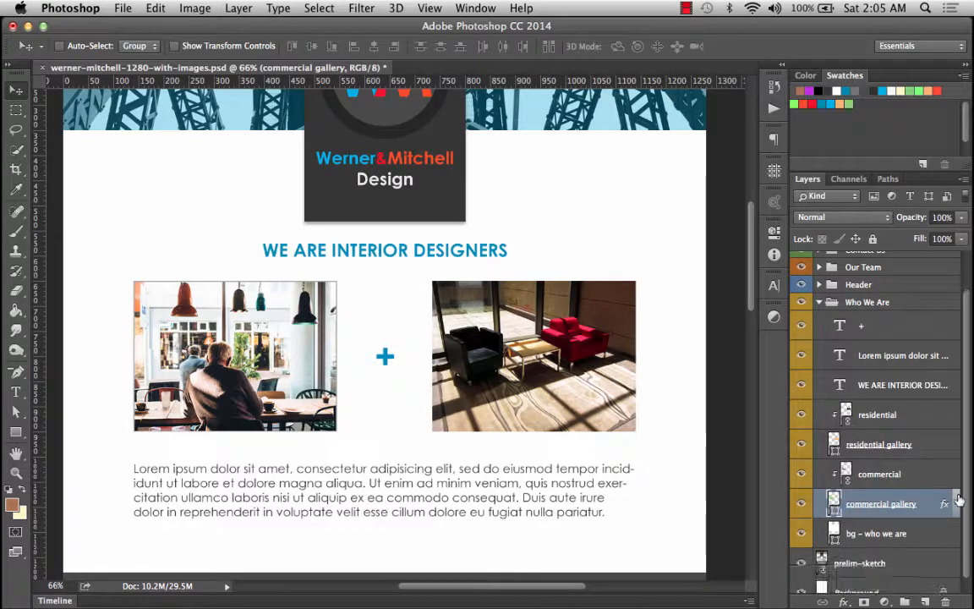
pyautogui.click(892, 446)
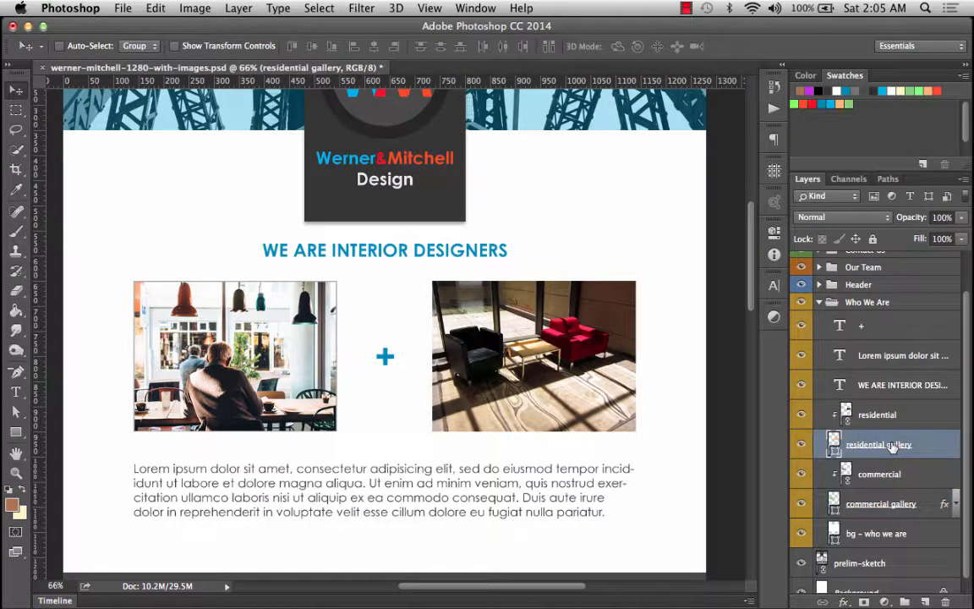
pyautogui.rightClick(892, 446)
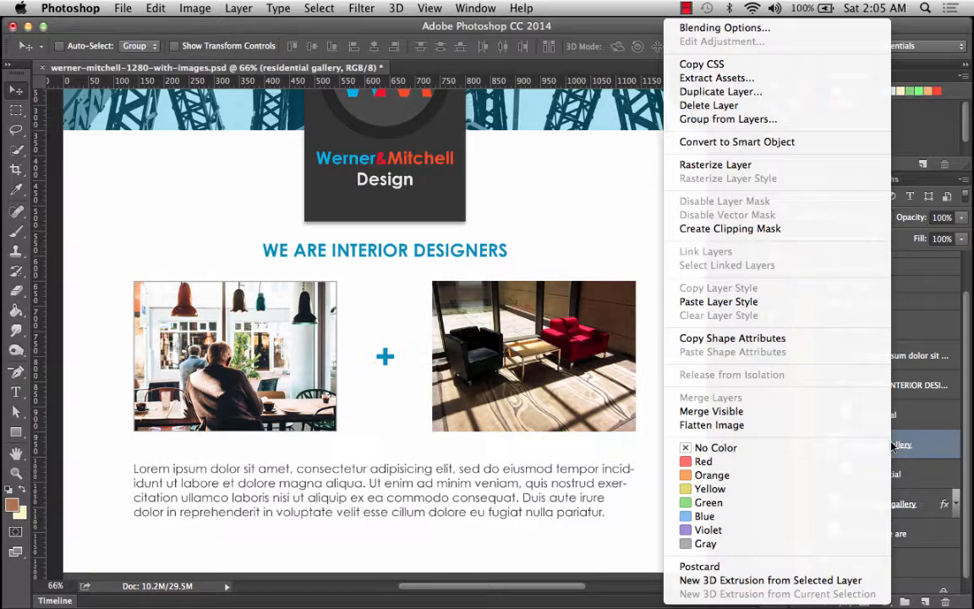
pyautogui.click(801, 302)
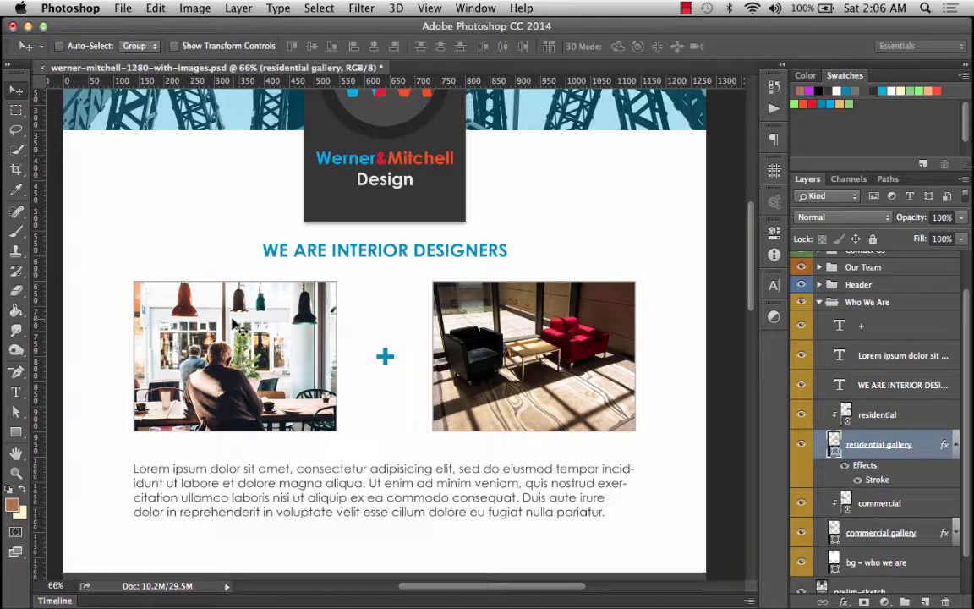
# Step: Switch to Adobe Bridge and open commercial.jpeg from the hi-res images folder in Camera Raw
pyautogui.moveTo(17, 169)
pyautogui.click(39, 226)
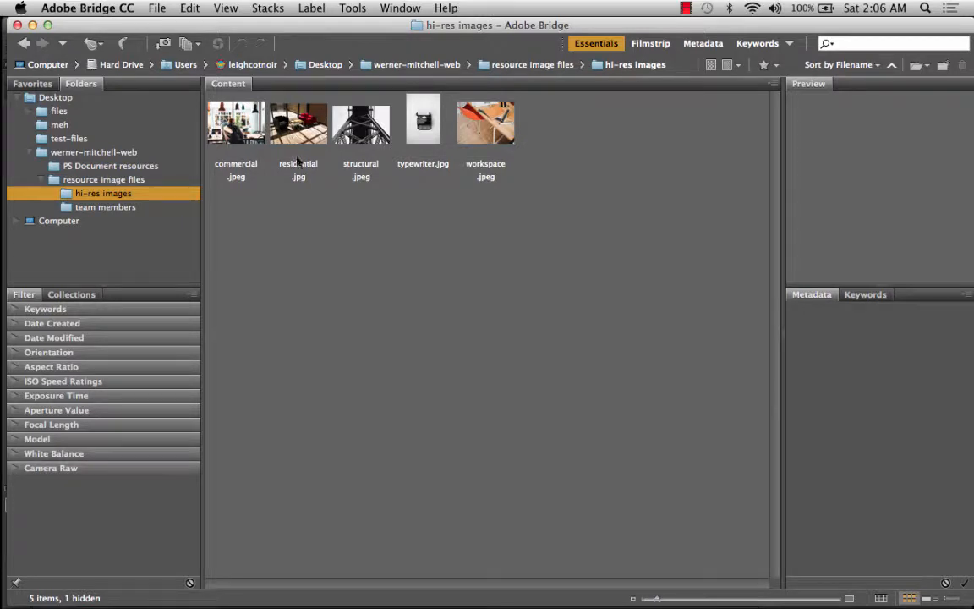
pyautogui.click(224, 124)
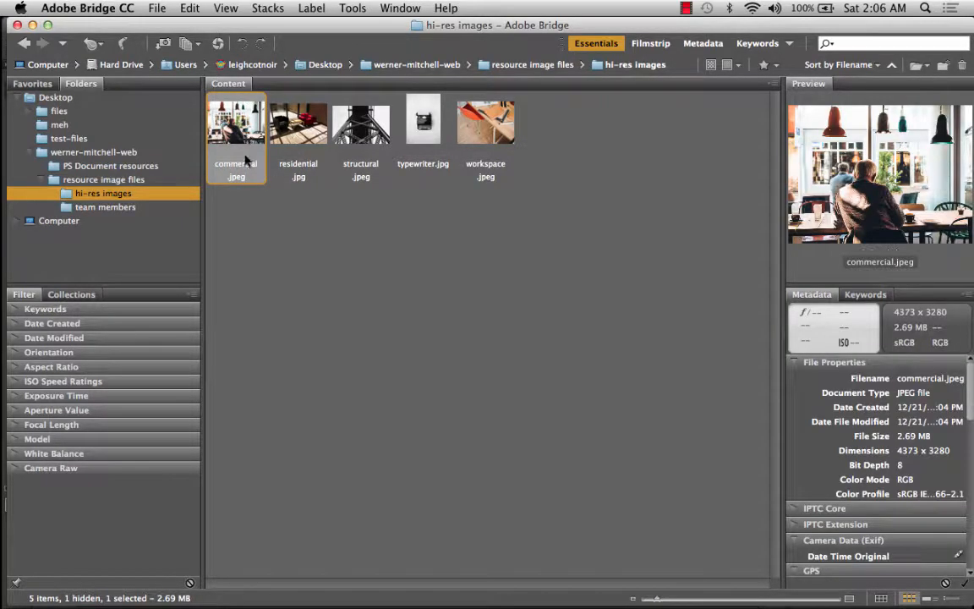
pyautogui.click(217, 44)
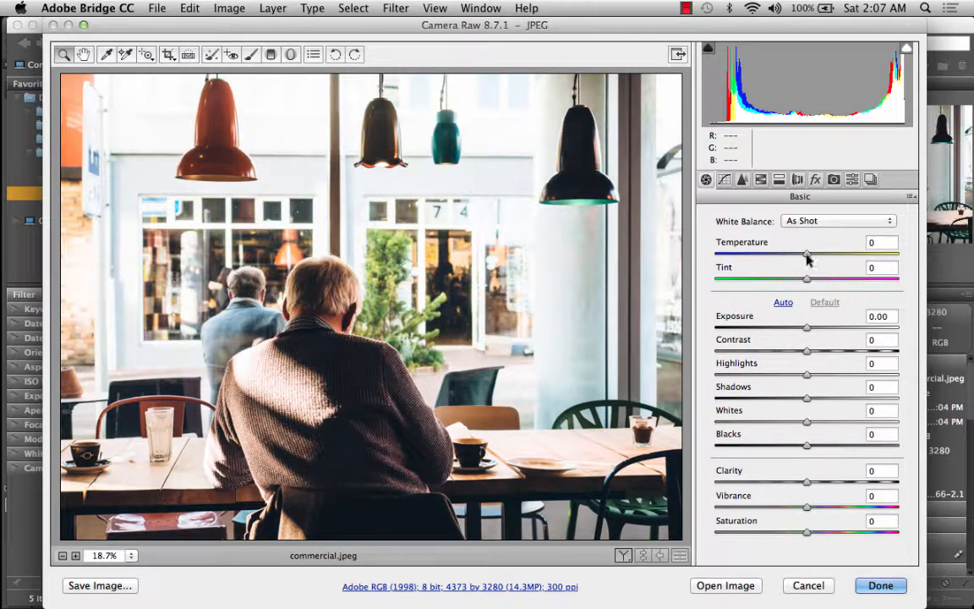
# Step: Adjust the basic tones of commercial.jpeg to Temperature +9, Contrast +14, Highlights -18 and Whites -100
pyautogui.moveTo(807, 256)
pyautogui.mouseDown()
pyautogui.moveTo(876, 258)
pyautogui.moveTo(749, 255)
pyautogui.moveTo(827, 256)
pyautogui.moveTo(815, 262)
pyautogui.mouseUp()
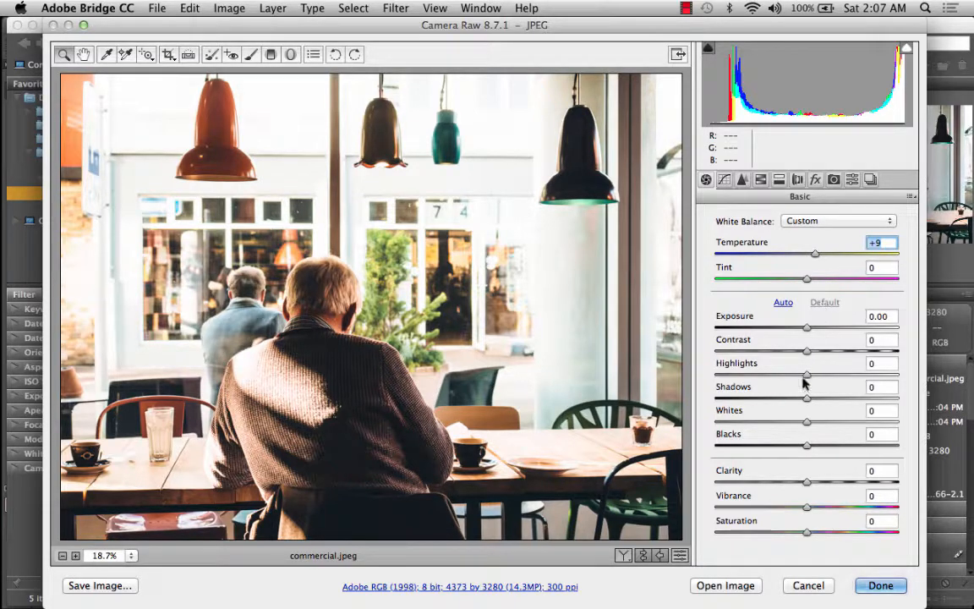
pyautogui.moveTo(805, 356); pyautogui.dragTo(818, 355)
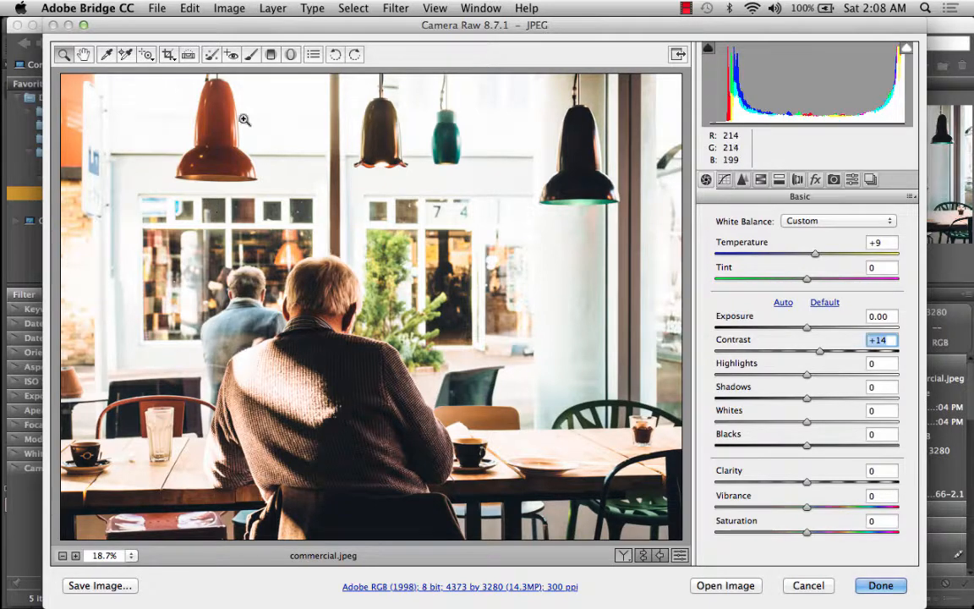
pyautogui.click(807, 377)
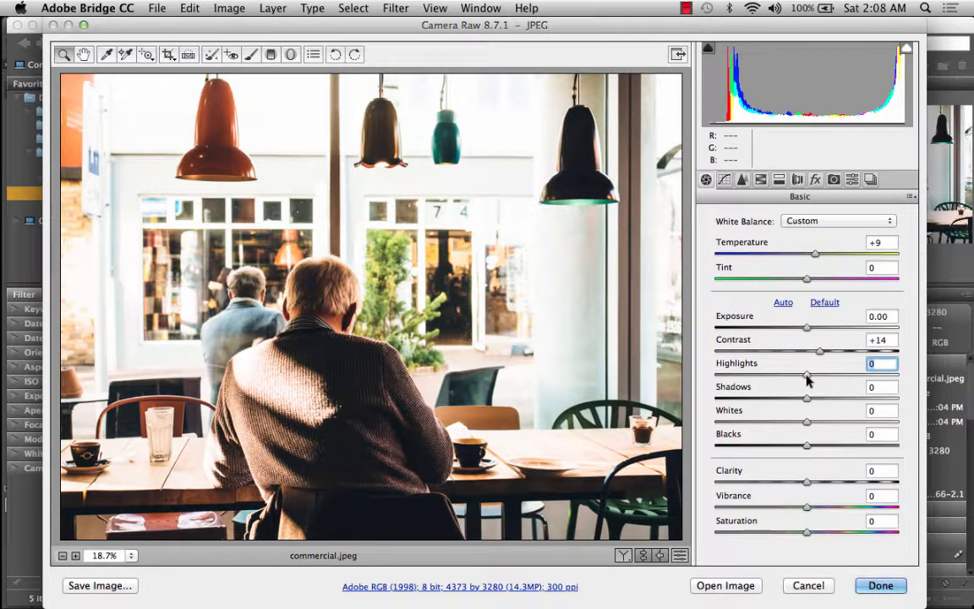
pyautogui.moveTo(807, 378); pyautogui.dragTo(790, 381)
pyautogui.click(806, 422)
pyautogui.moveTo(805, 425); pyautogui.dragTo(658, 409)
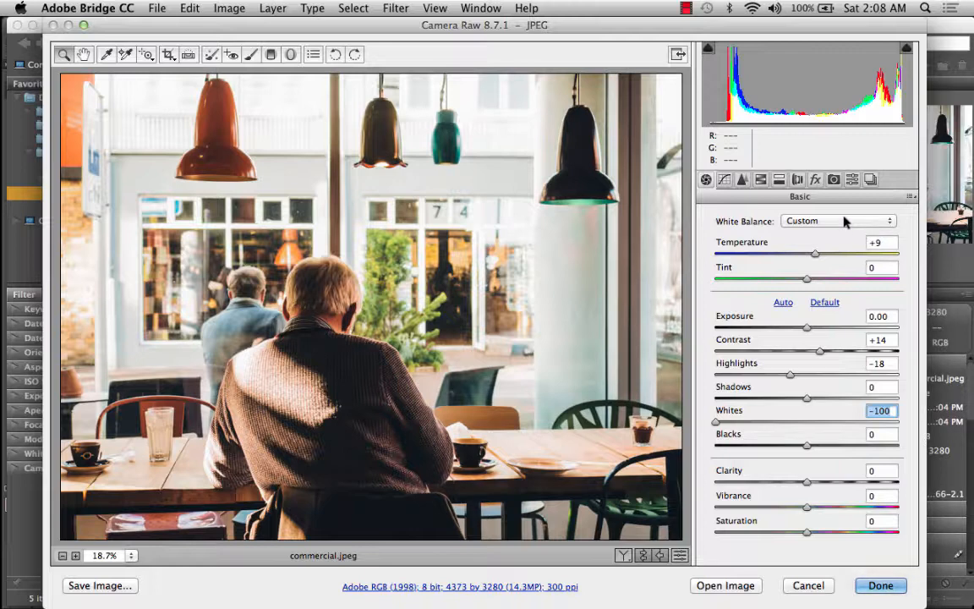
# Step: Bring up the Tone Curve settings, lower the blacks directly in the histogram and try the whites there as well
pyautogui.click(724, 181)
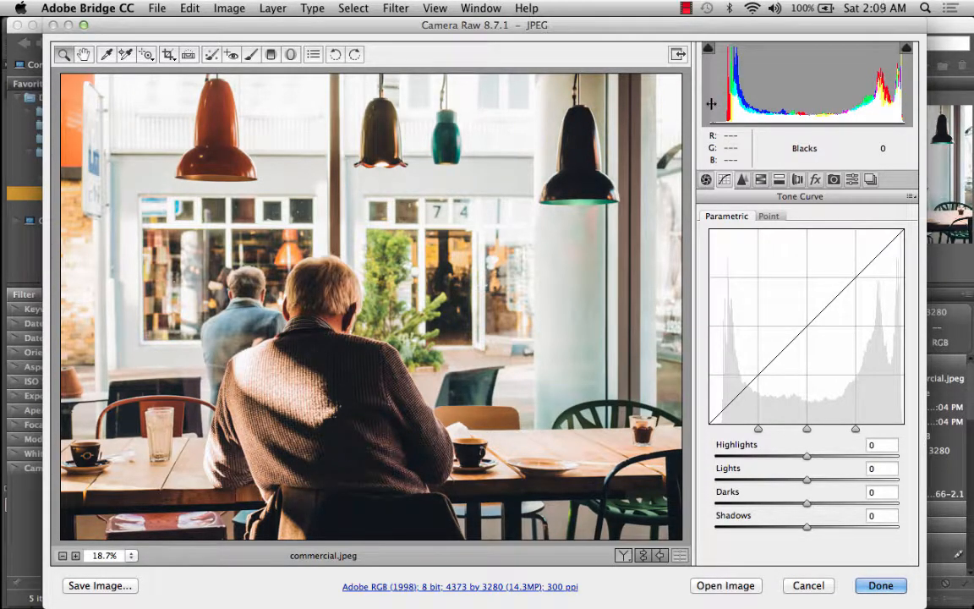
pyautogui.moveTo(711, 108); pyautogui.dragTo(632, 99)
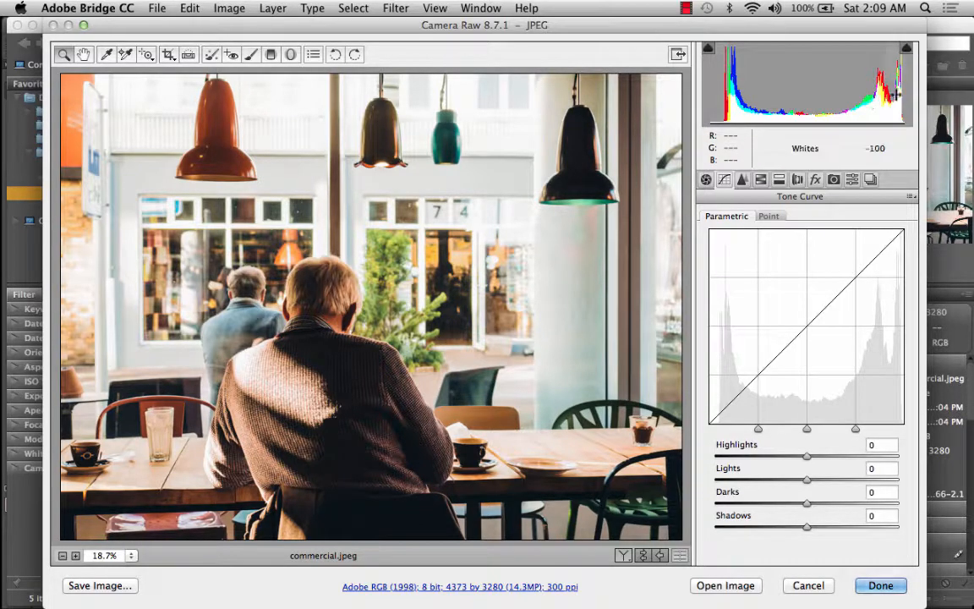
pyautogui.moveTo(903, 93)
pyautogui.mouseDown()
pyautogui.moveTo(906, 78)
pyautogui.moveTo(896, 73)
pyautogui.mouseUp()
# Step: Review the Detail sharpening and noise reduction settings and the HSL / Grayscale hue, saturation and luminance controls
pyautogui.click(743, 181)
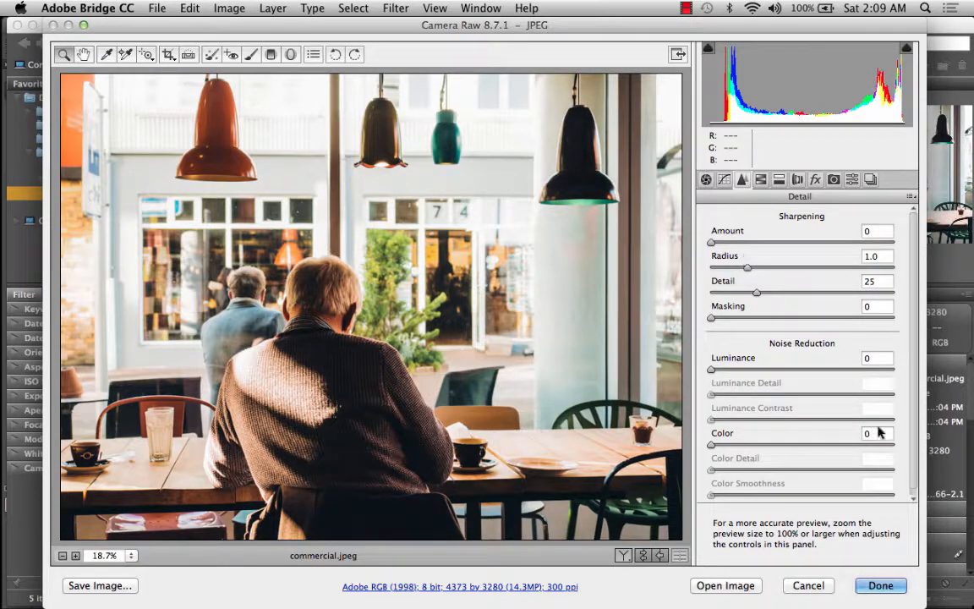
pyautogui.click(761, 179)
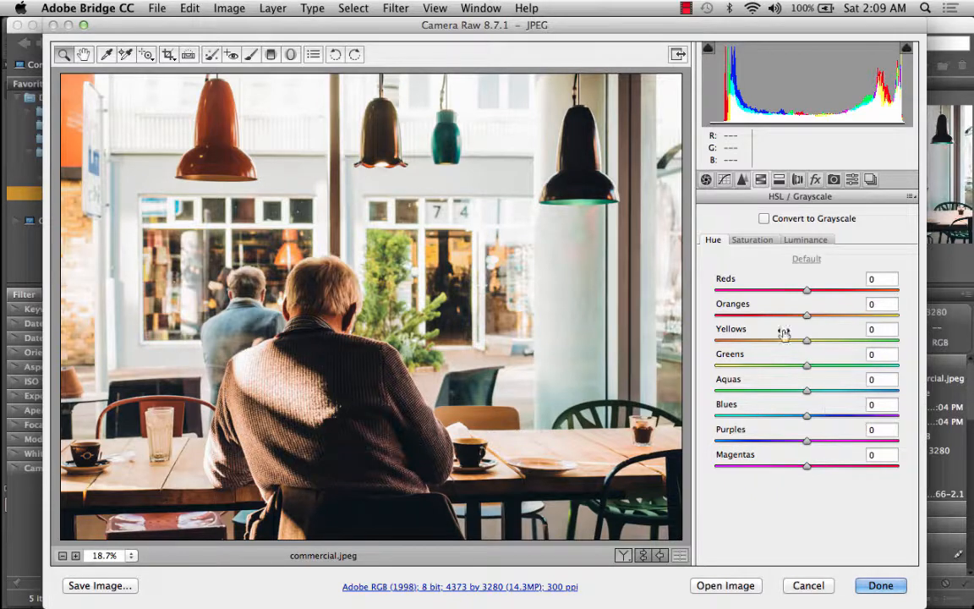
pyautogui.click(748, 241)
pyautogui.click(807, 241)
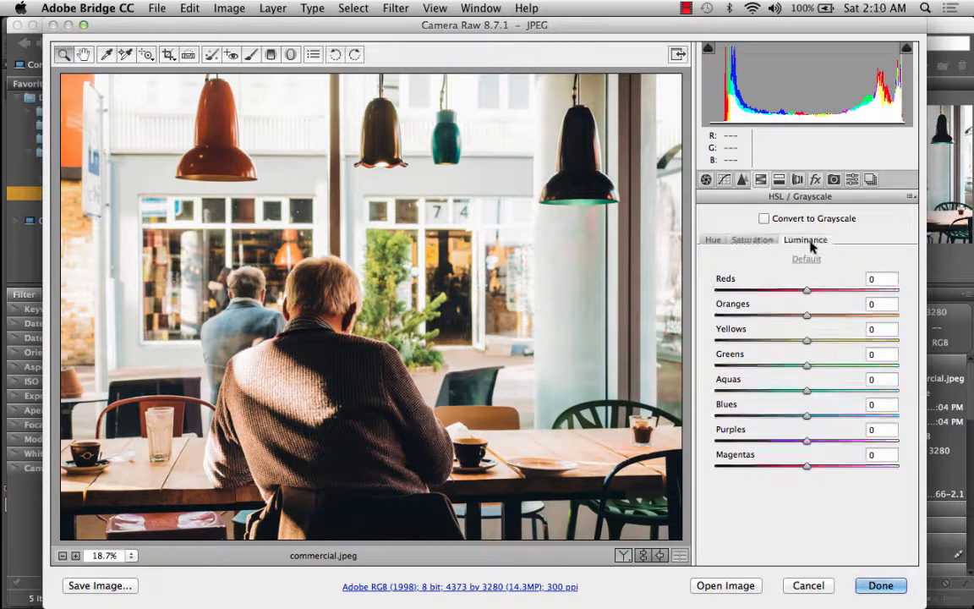
# Step: Try the Reds hue at +100 and -100, return it to 0, and view the HSL saturation controls
pyautogui.click(715, 241)
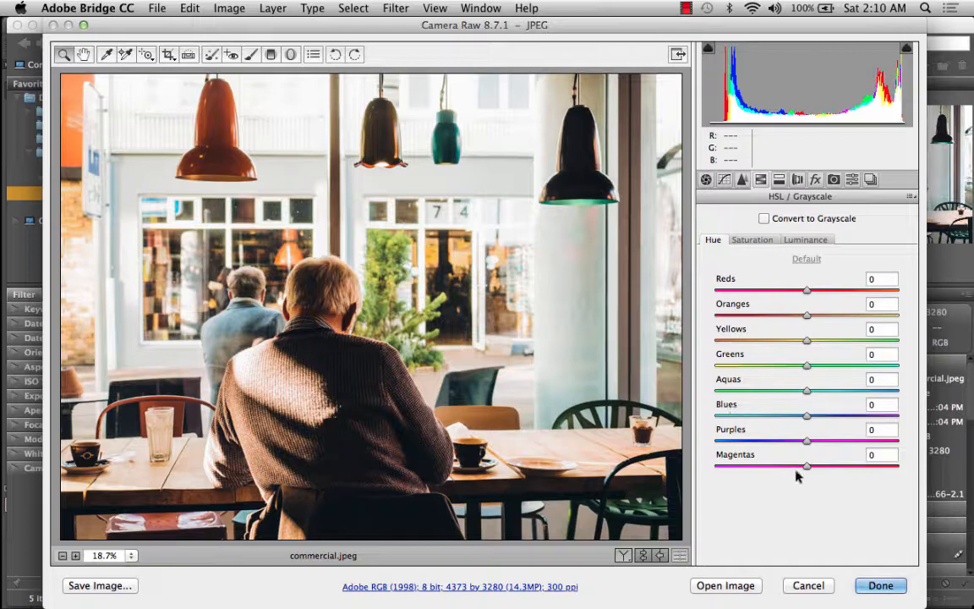
pyautogui.moveTo(806, 290); pyautogui.dragTo(952, 266)
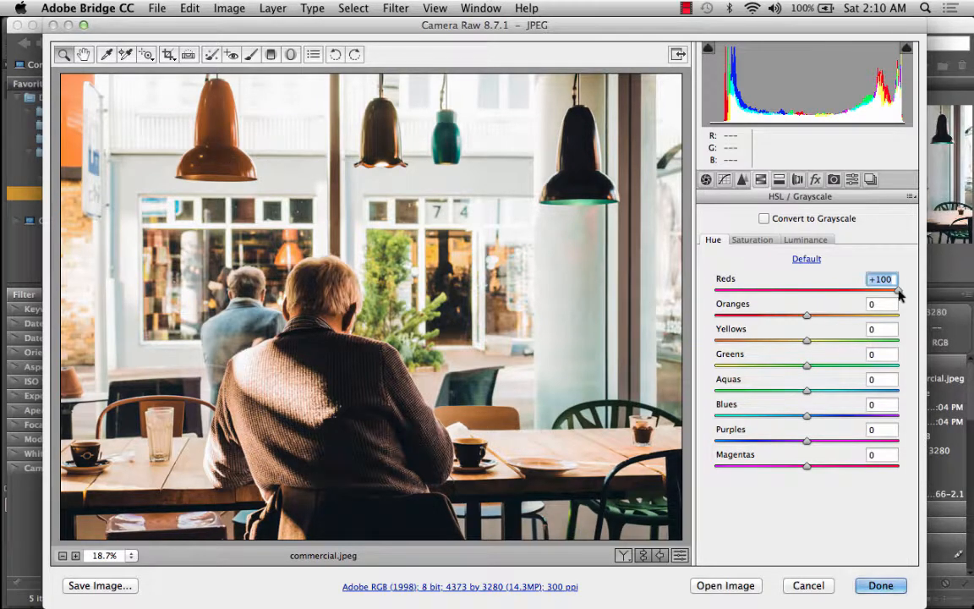
pyautogui.moveTo(898, 289); pyautogui.dragTo(699, 289)
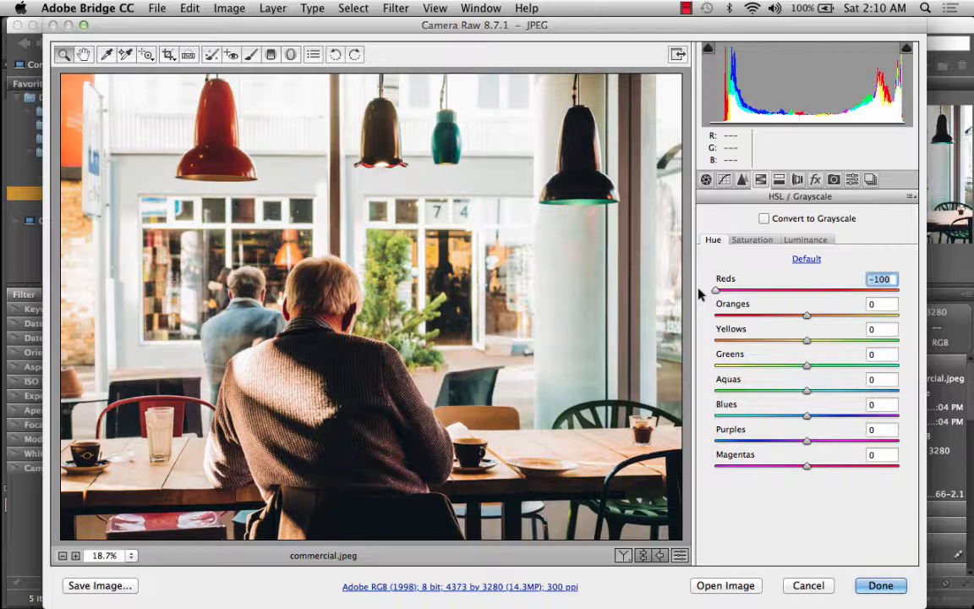
pyautogui.moveTo(699, 294)
pyautogui.mouseDown()
pyautogui.moveTo(772, 280)
pyautogui.moveTo(701, 288)
pyautogui.mouseUp()
pyautogui.moveTo(717, 290); pyautogui.dragTo(809, 305)
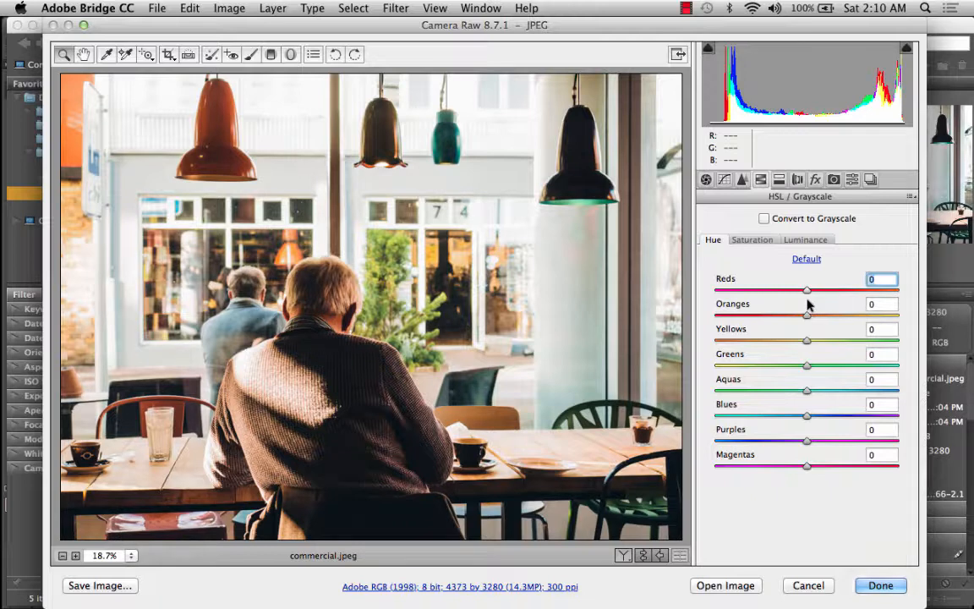
pyautogui.click(754, 241)
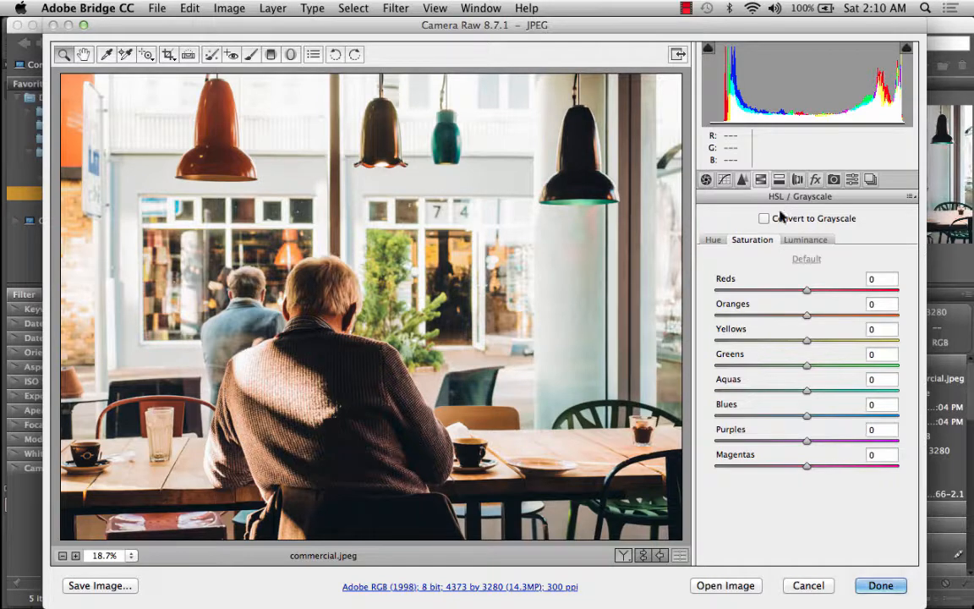
# Step: Tint the photo's highlights with Split Toning, keeping the hue at 0 and setting the highlights saturation to 38
pyautogui.click(778, 180)
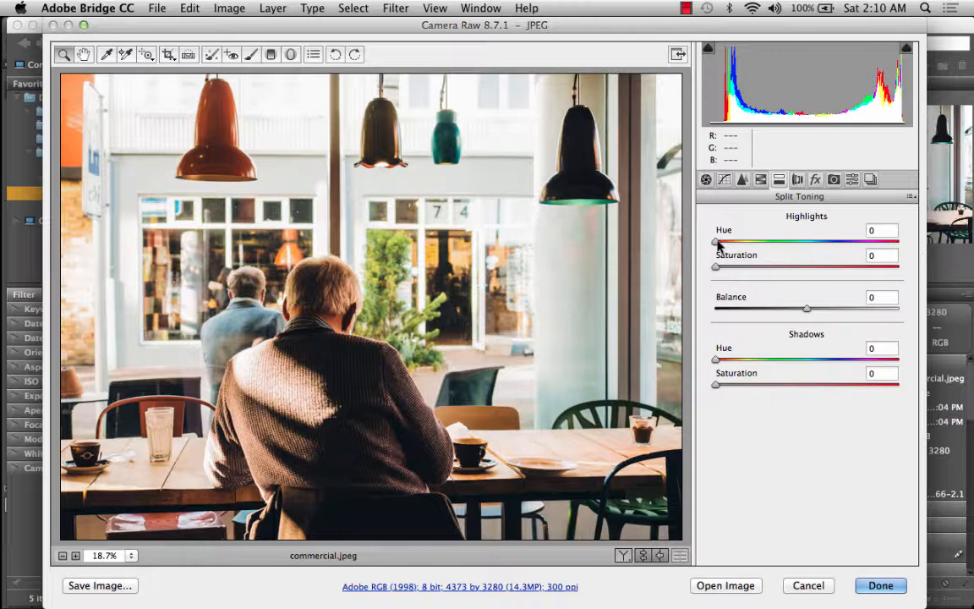
pyautogui.moveTo(717, 243); pyautogui.dragTo(826, 281)
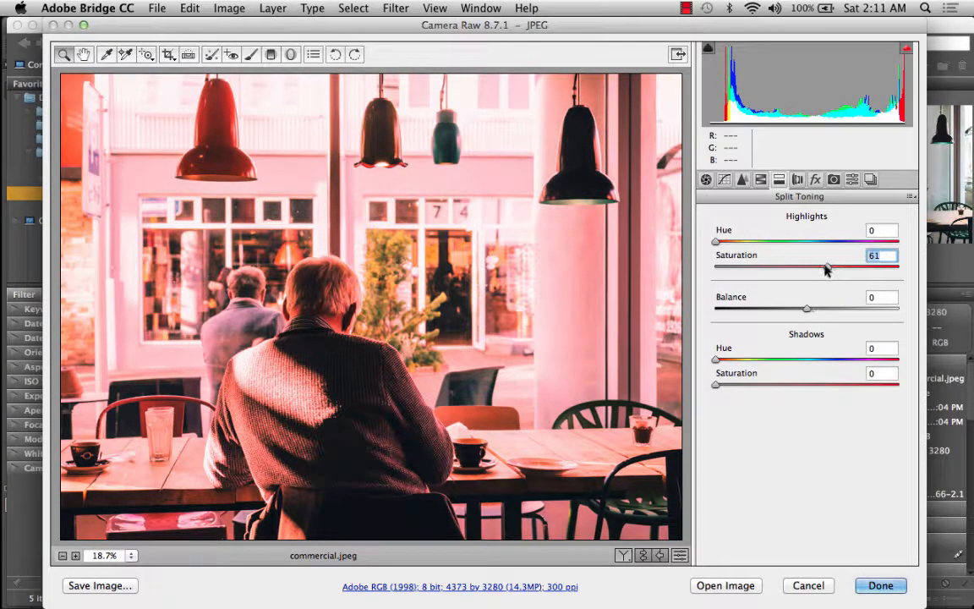
pyautogui.moveTo(828, 268); pyautogui.dragTo(764, 268)
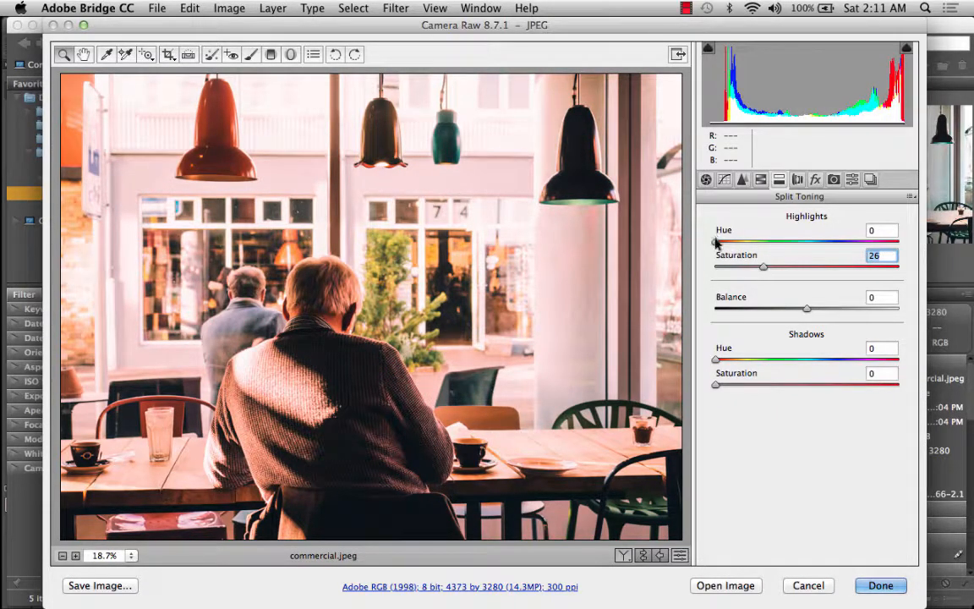
pyautogui.moveTo(763, 269); pyautogui.dragTo(785, 270)
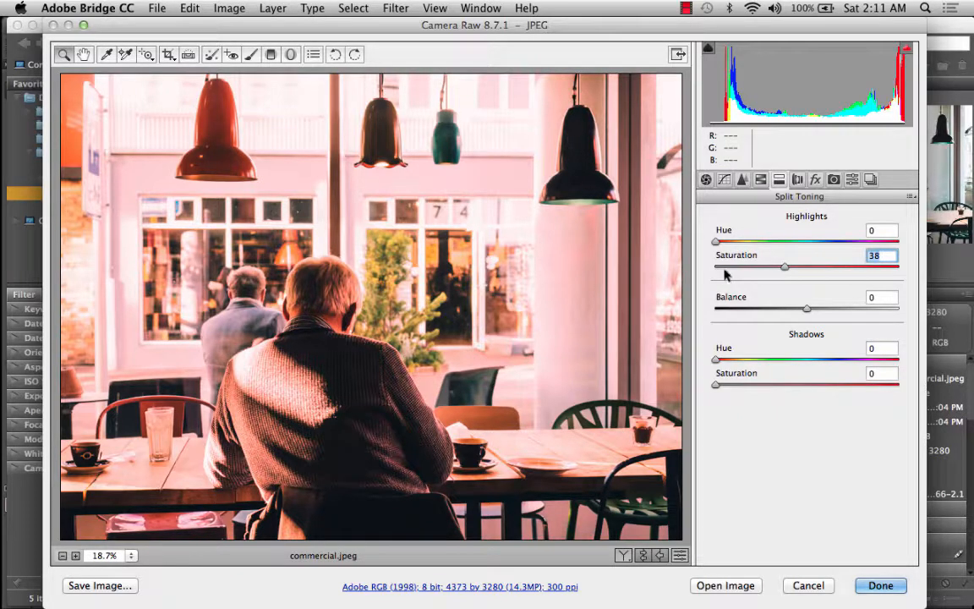
# Step: Set the Split Toning highlights hue to 129, the shadows hue to 30 and the shadows saturation to 22
pyautogui.moveTo(715, 242); pyautogui.dragTo(780, 245)
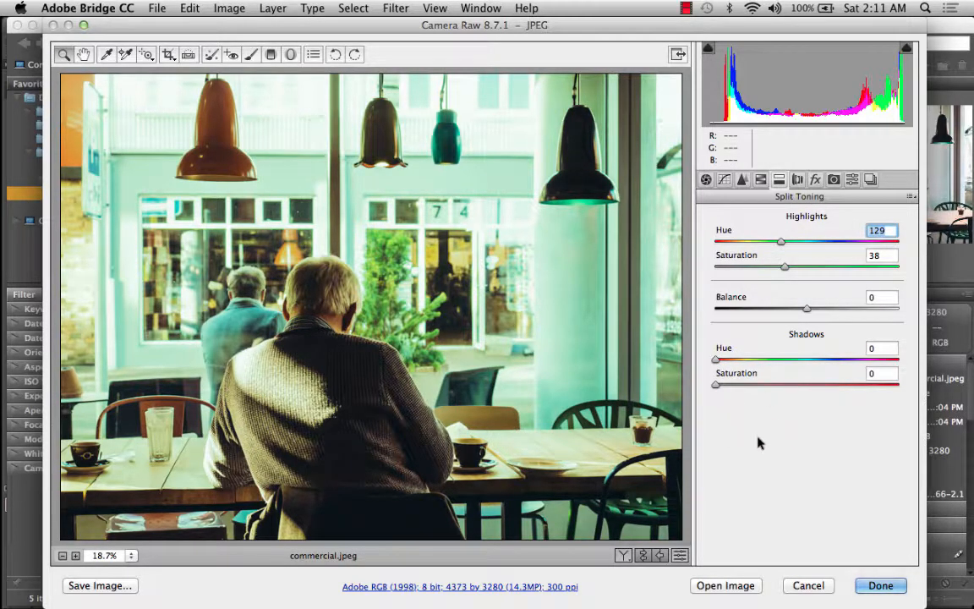
pyautogui.click(718, 359)
pyautogui.moveTo(718, 359); pyautogui.dragTo(757, 386)
pyautogui.click(717, 385)
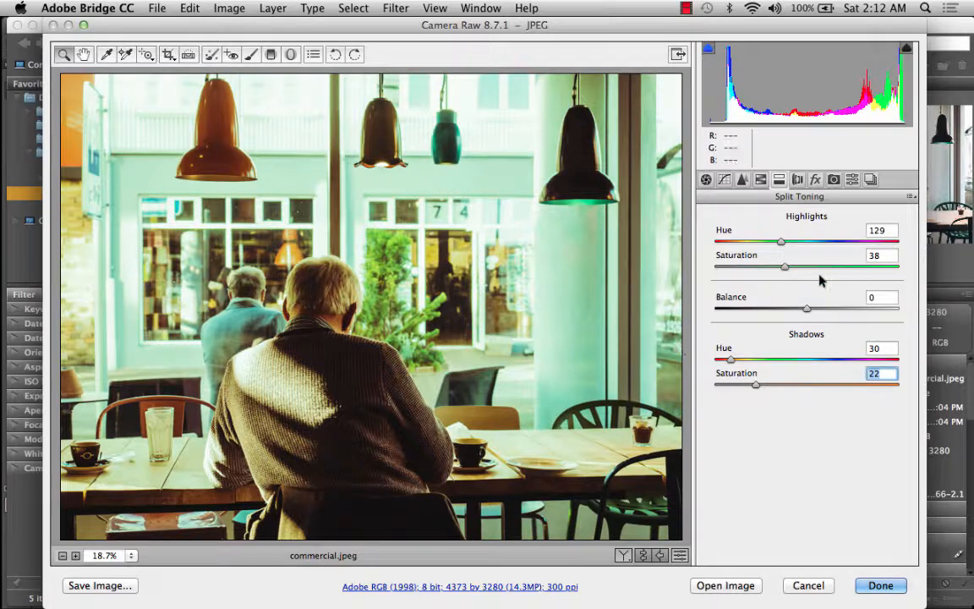
# Step: Try the manual lens distortion and vertical transforms and the Auto, Level, Vertical and Full Upright corrections, and turn Upright off
pyautogui.click(797, 181)
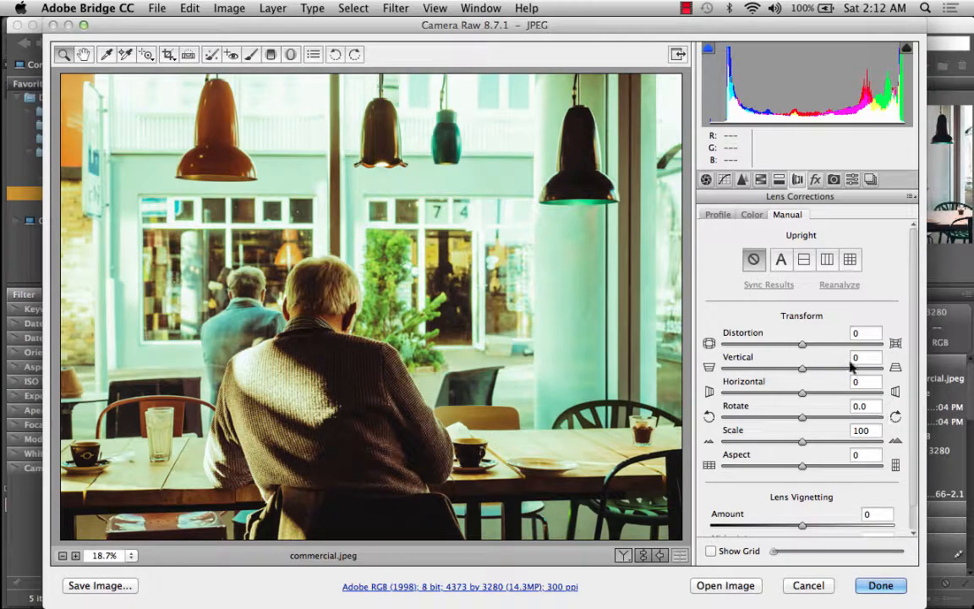
pyautogui.moveTo(802, 343); pyautogui.dragTo(802, 381)
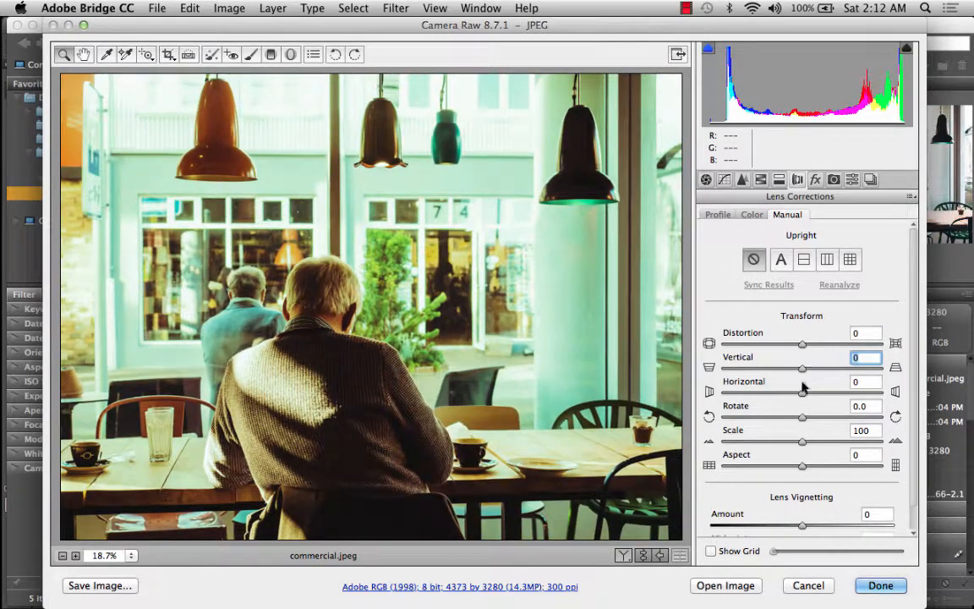
pyautogui.click(779, 260)
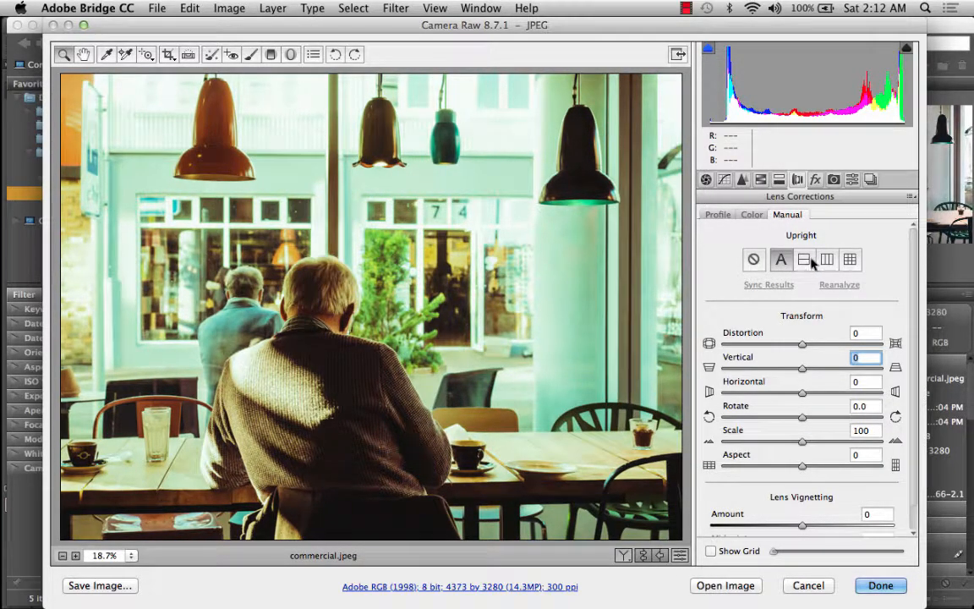
pyautogui.click(804, 259)
pyautogui.click(827, 259)
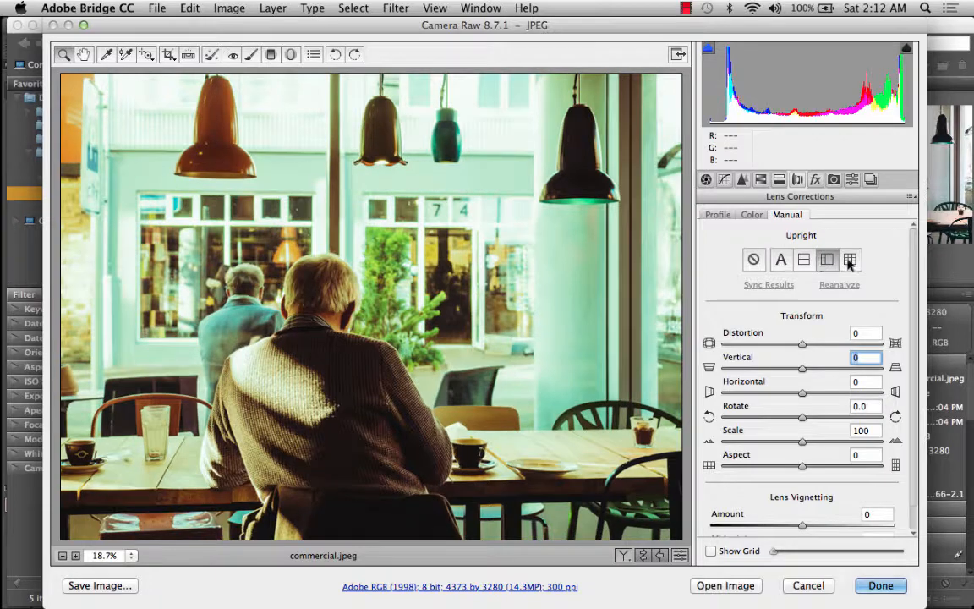
pyautogui.click(850, 259)
pyautogui.click(753, 260)
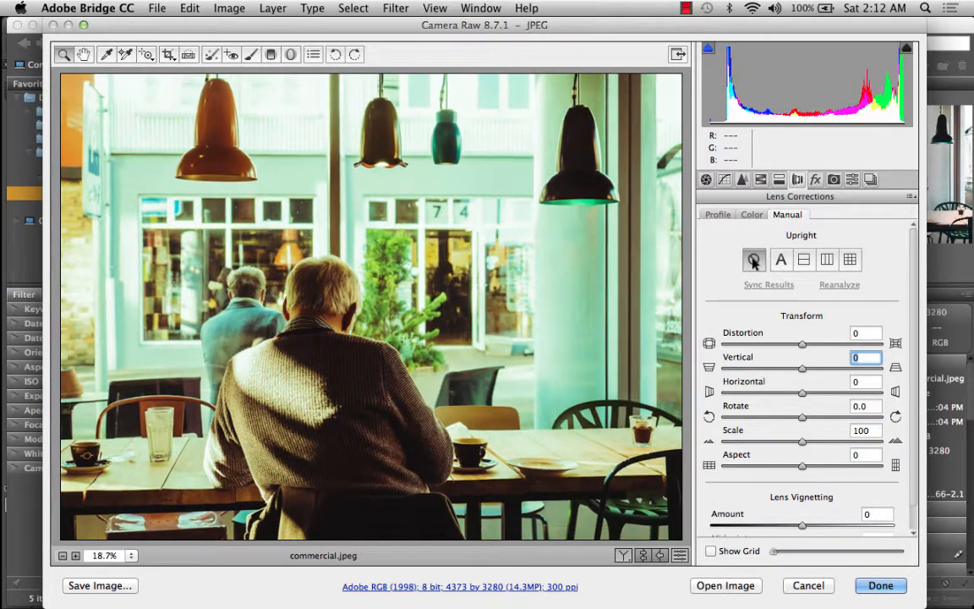
# Step: Review the Lens Corrections profile, color and manual settings and the grain and post-crop vignetting effects
pyautogui.click(717, 215)
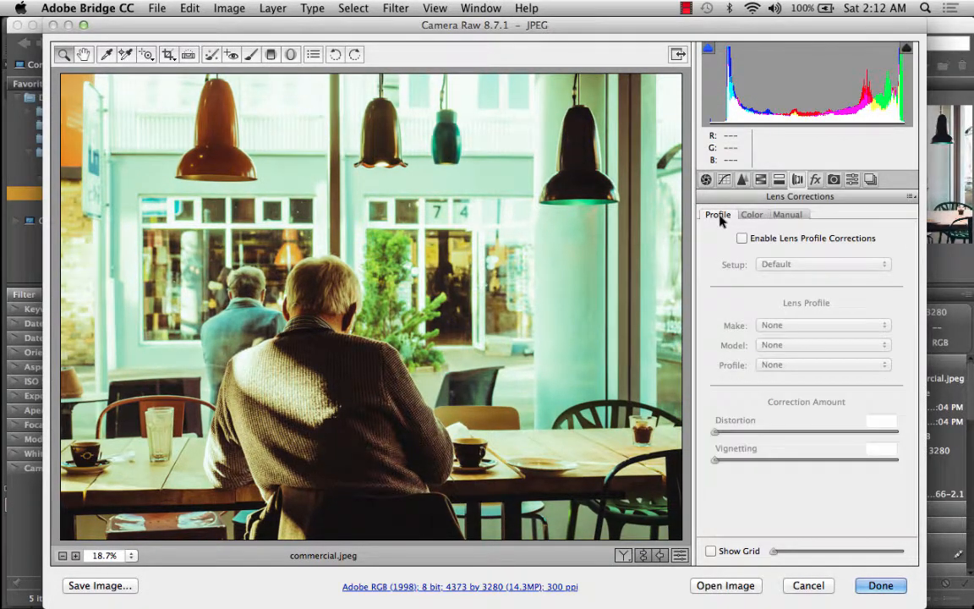
pyautogui.click(753, 216)
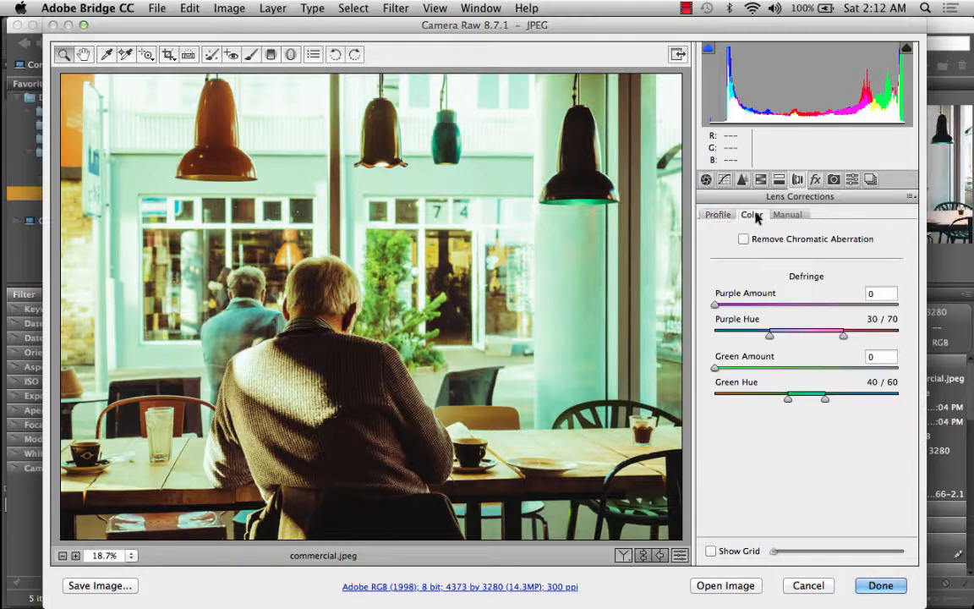
pyautogui.click(787, 216)
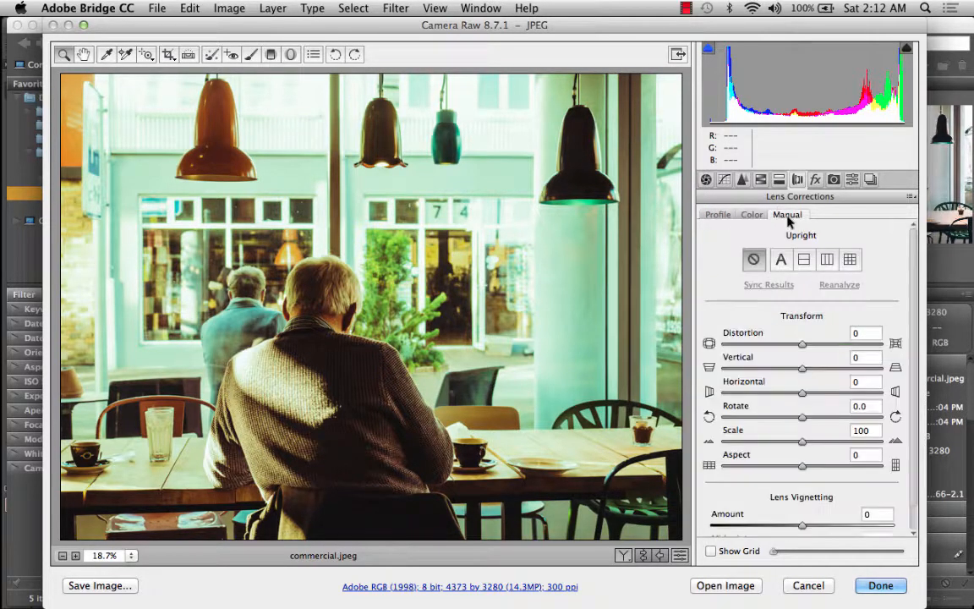
pyautogui.click(815, 180)
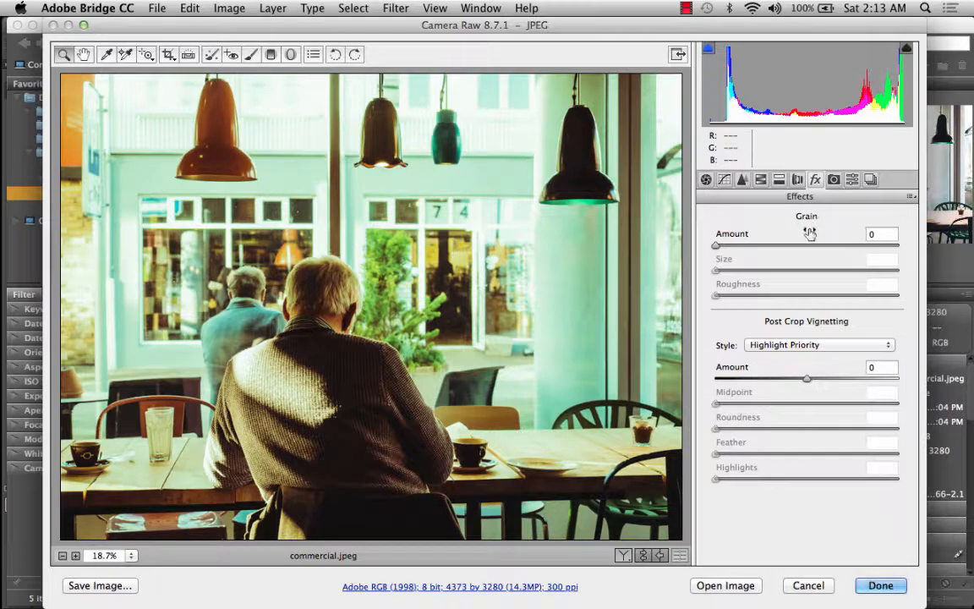
# Step: Set the Red Primary hue to -12 and its saturation to +27 in Camera Calibration
pyautogui.click(834, 180)
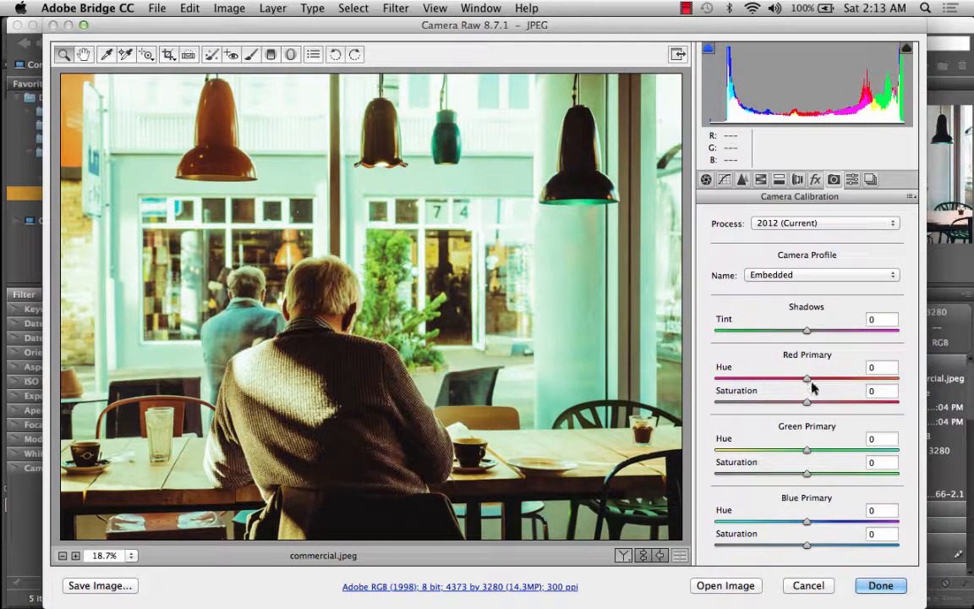
pyautogui.moveTo(808, 382); pyautogui.dragTo(832, 404)
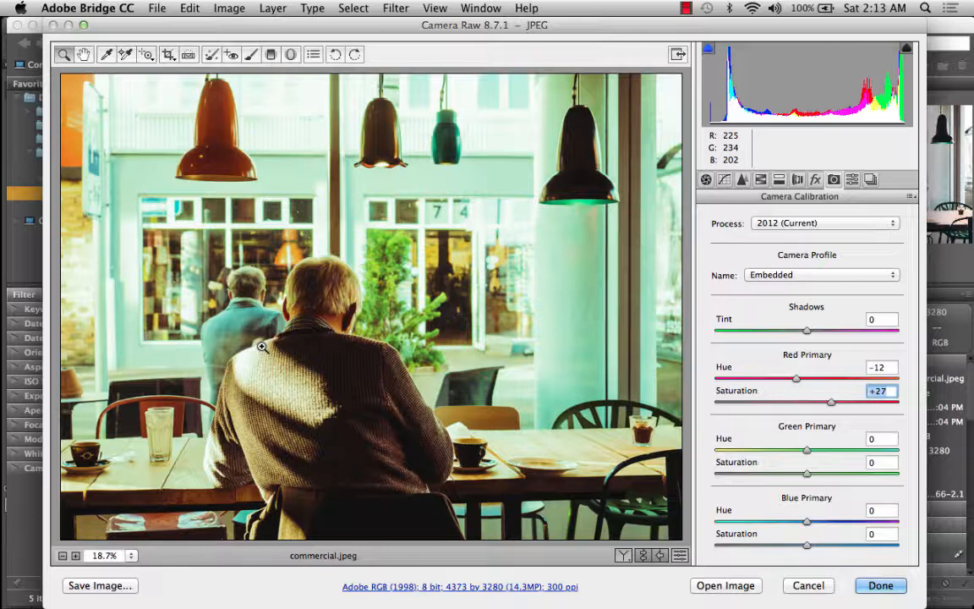
# Step: View the saved Presets and Snapshots lists and return to the Camera Calibration settings
pyautogui.click(851, 180)
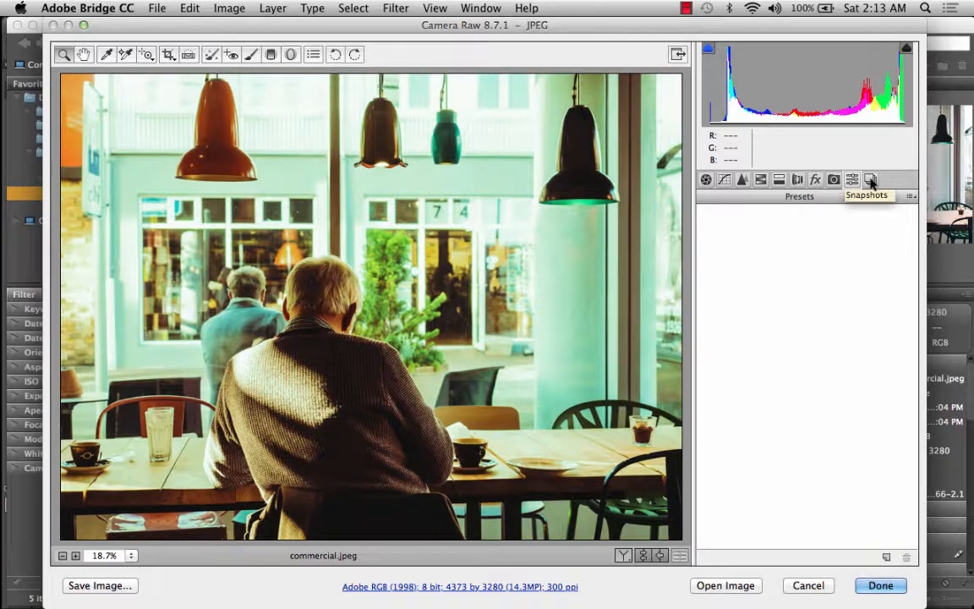
pyautogui.click(832, 180)
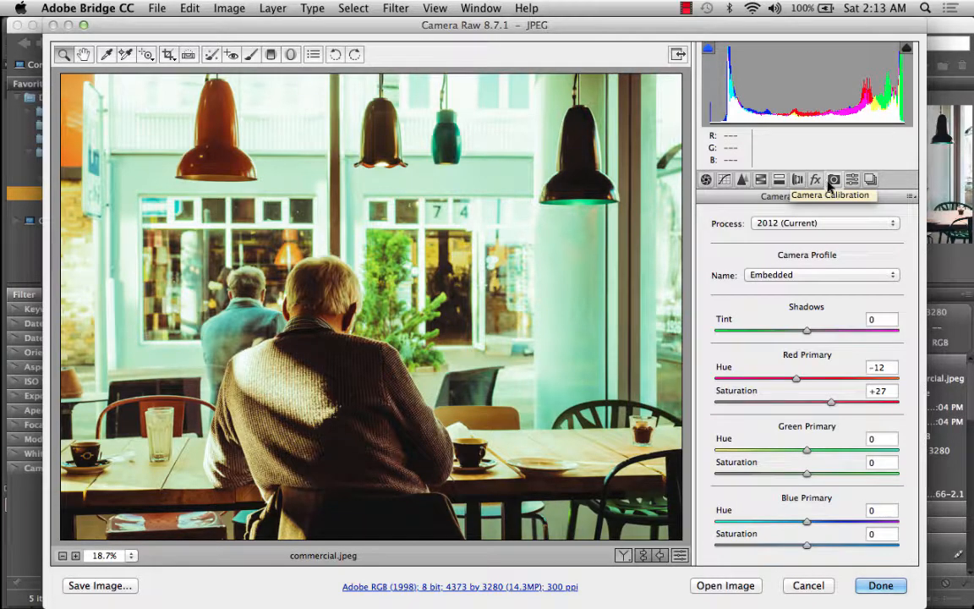
pyautogui.click(870, 180)
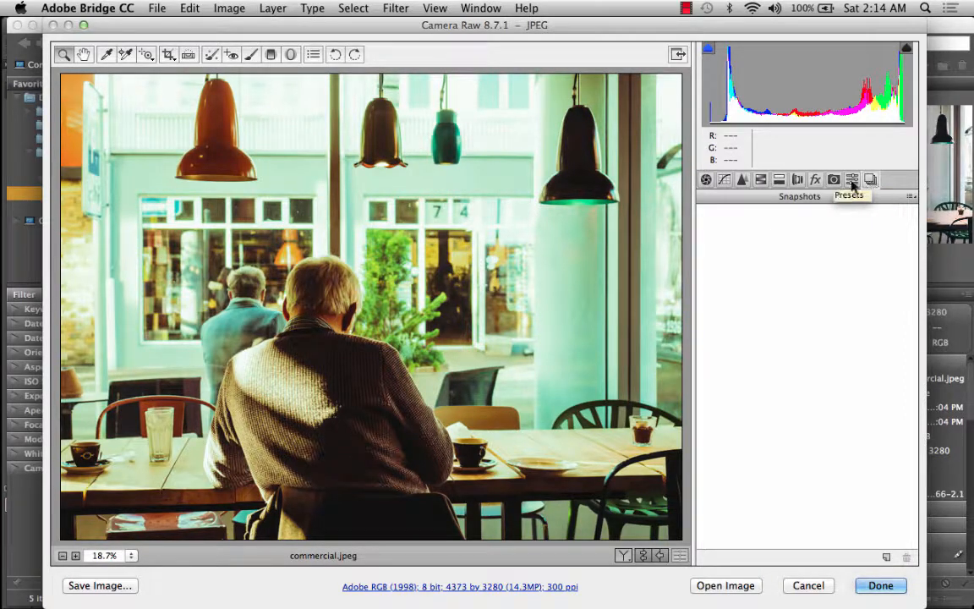
pyautogui.click(852, 180)
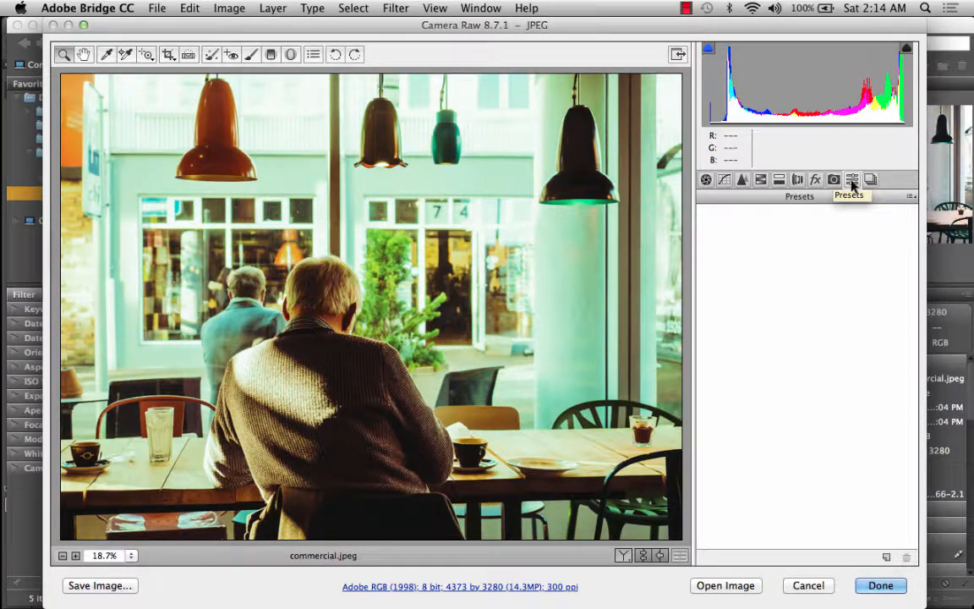
pyautogui.click(834, 180)
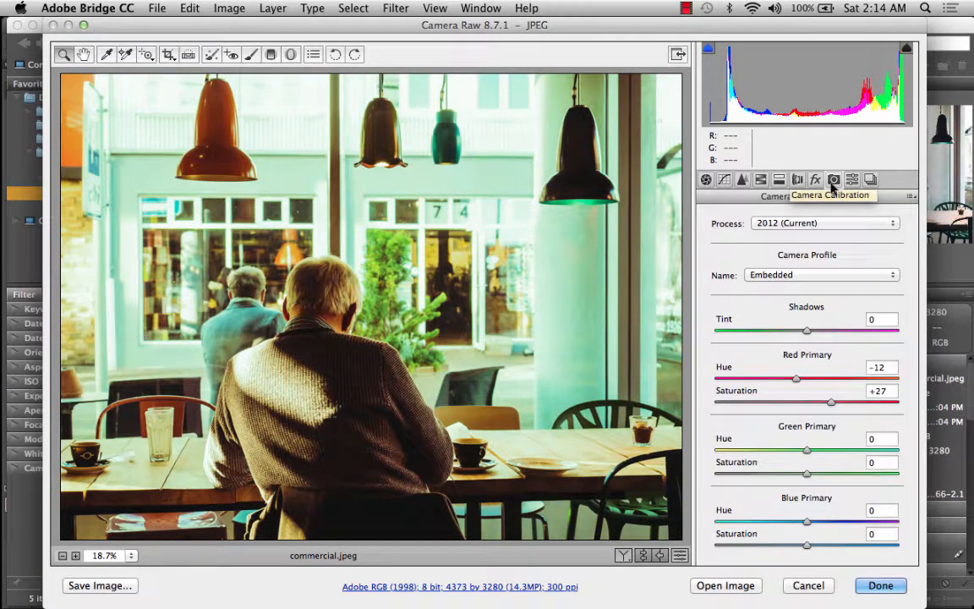
# Step: Apply the Camera Raw edits to commercial.jpeg, select residential.jpg, and switch to Photoshop to check the mockup
pyautogui.click(862, 588)
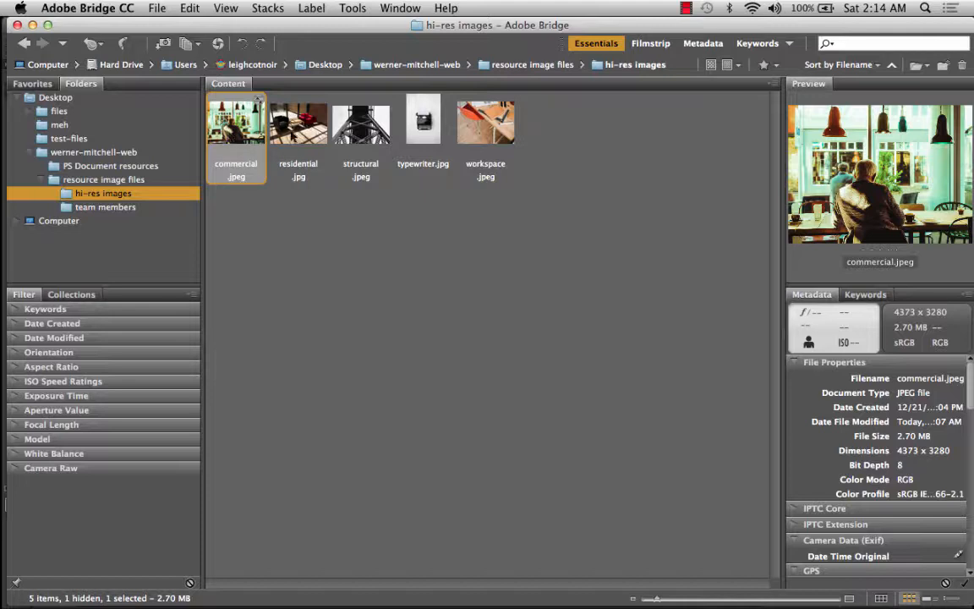
pyautogui.click(274, 120)
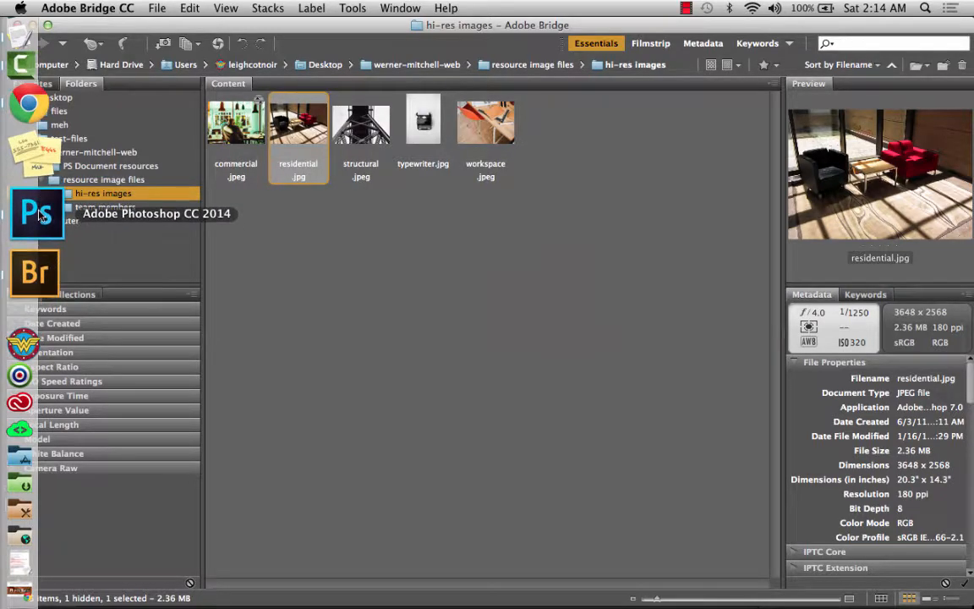
pyautogui.click(36, 212)
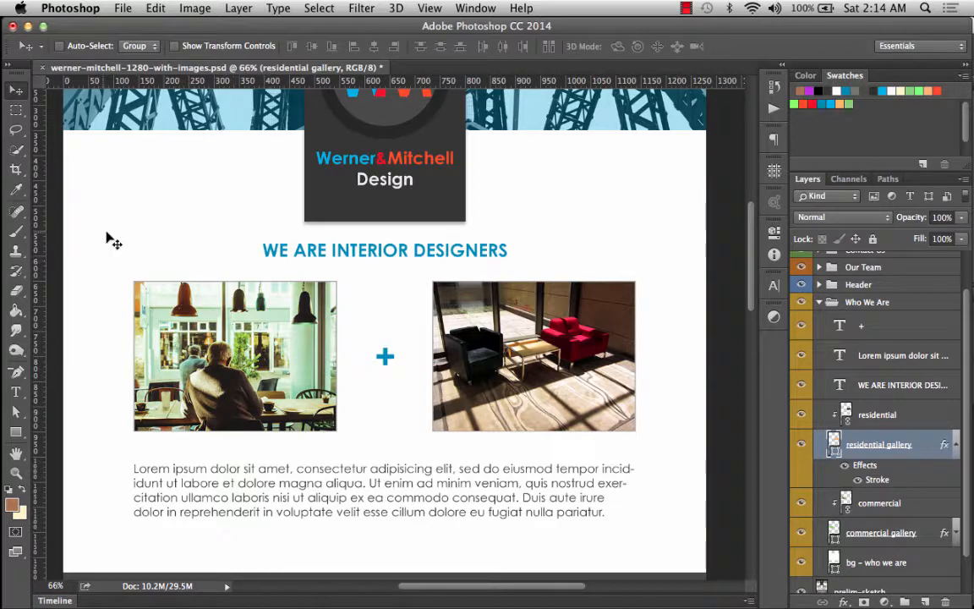
# Step: Switch back to Bridge and open residential.jpg in Camera Raw with the Hand tool active
pyautogui.click(34, 239)
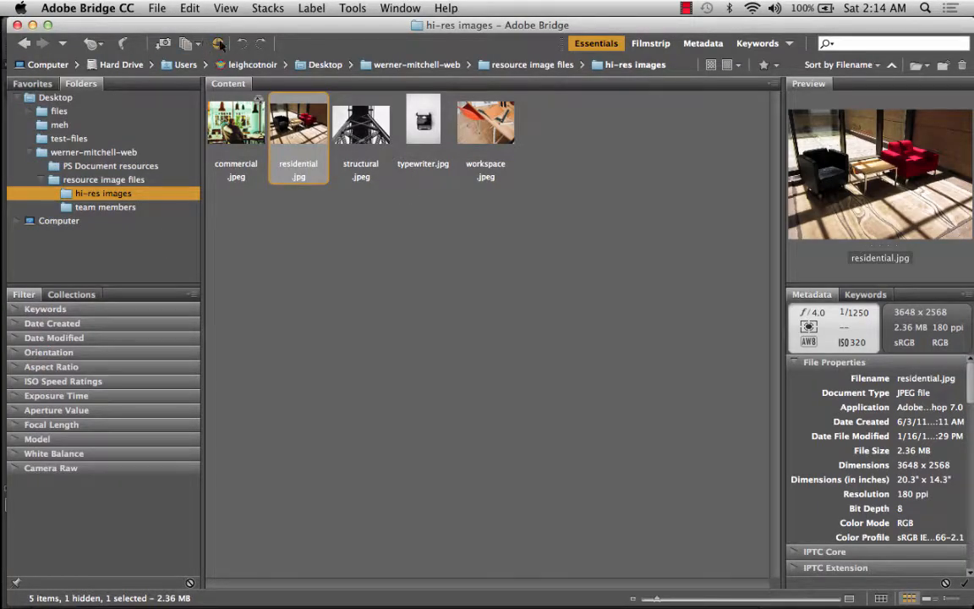
pyautogui.click(218, 43)
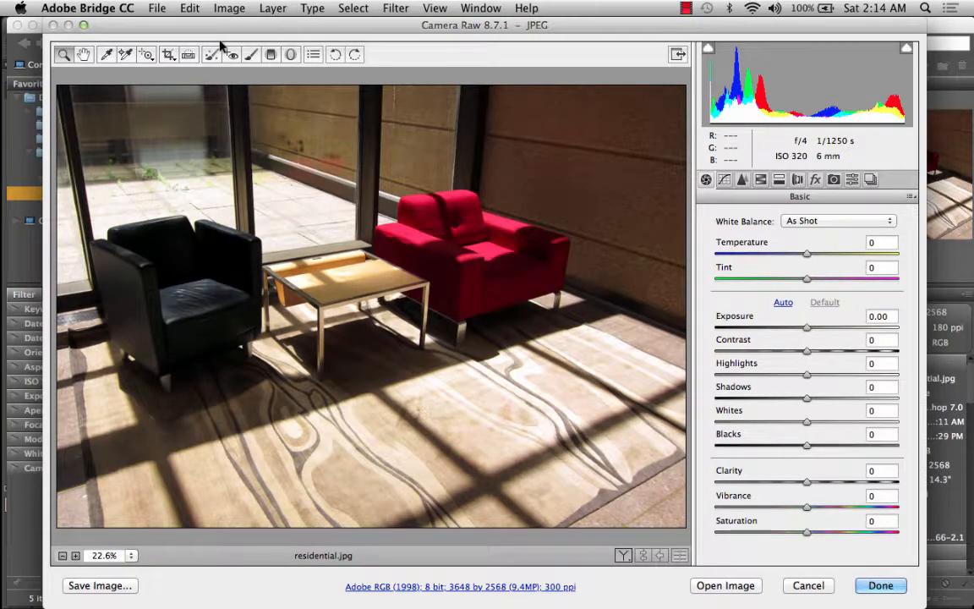
pyautogui.press('h')
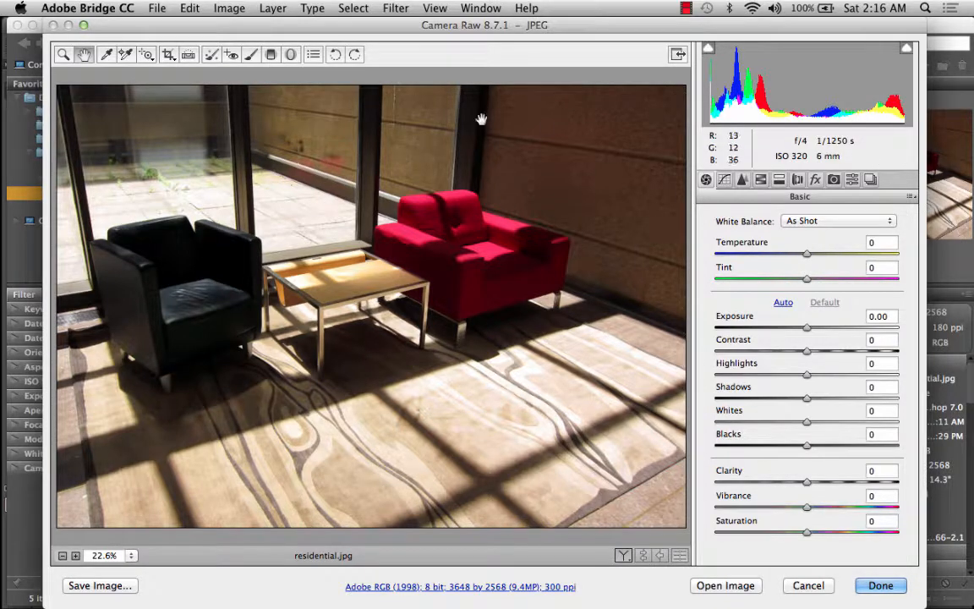
# Step: Set the residential photo's temperature to +21, contrast to -48 and shadows to +15
pyautogui.moveTo(810, 254); pyautogui.dragTo(826, 259)
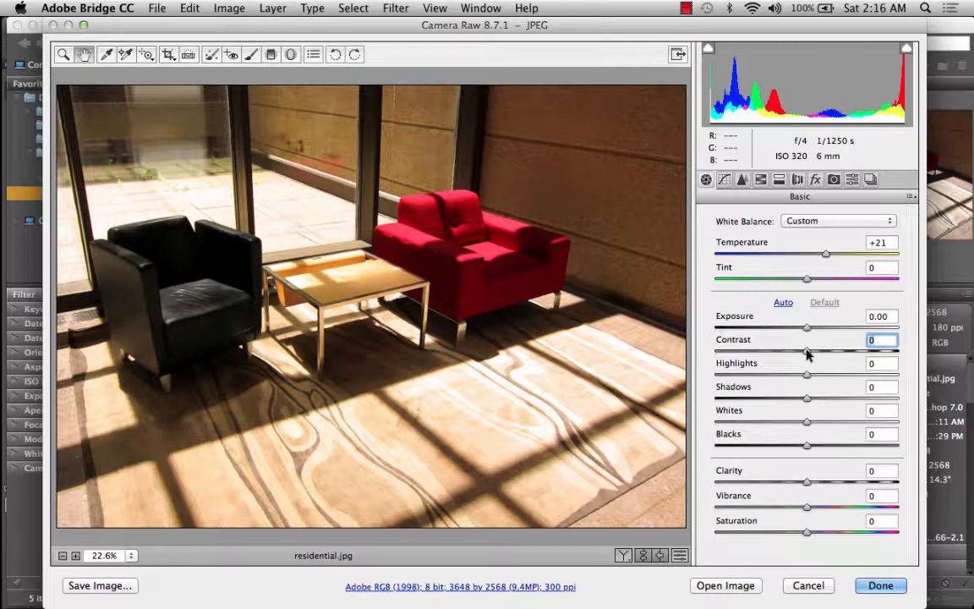
pyautogui.moveTo(805, 355); pyautogui.dragTo(764, 359)
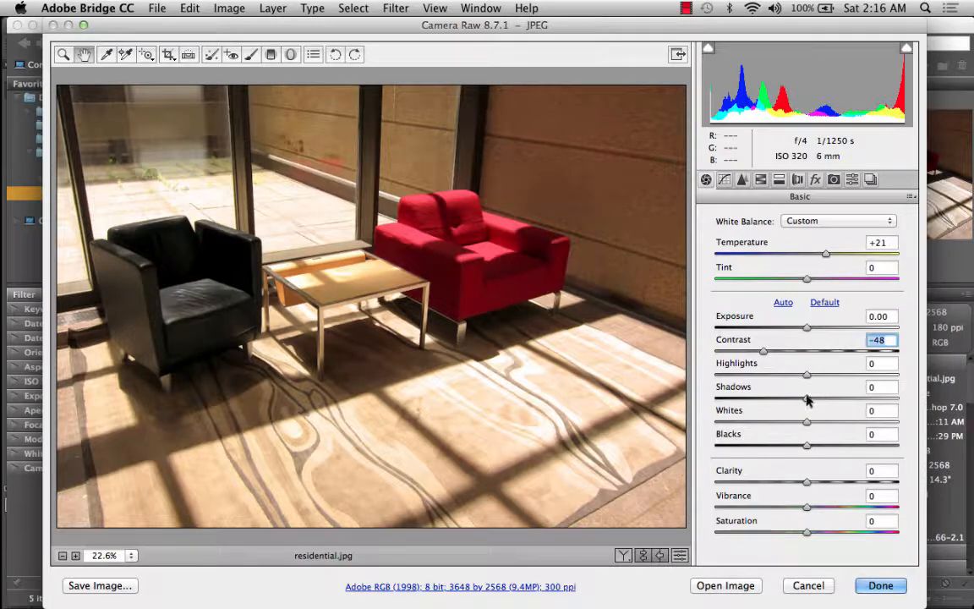
pyautogui.moveTo(806, 400); pyautogui.dragTo(820, 402)
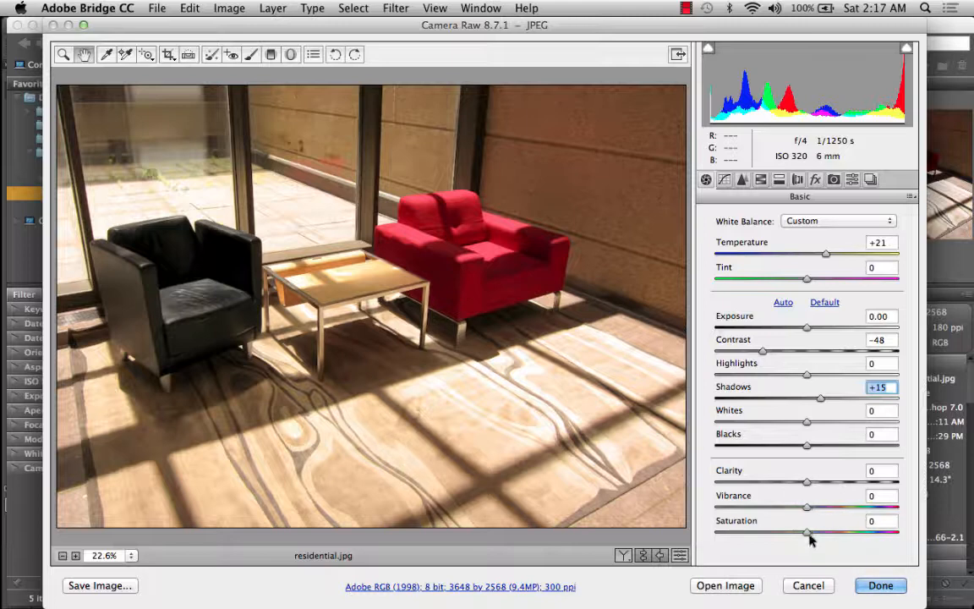
# Step: Try the saturation at +12, return it to 0, and set the vibrance to +15
pyautogui.moveTo(809, 538)
pyautogui.mouseDown()
pyautogui.moveTo(773, 536)
pyautogui.moveTo(818, 536)
pyautogui.mouseUp()
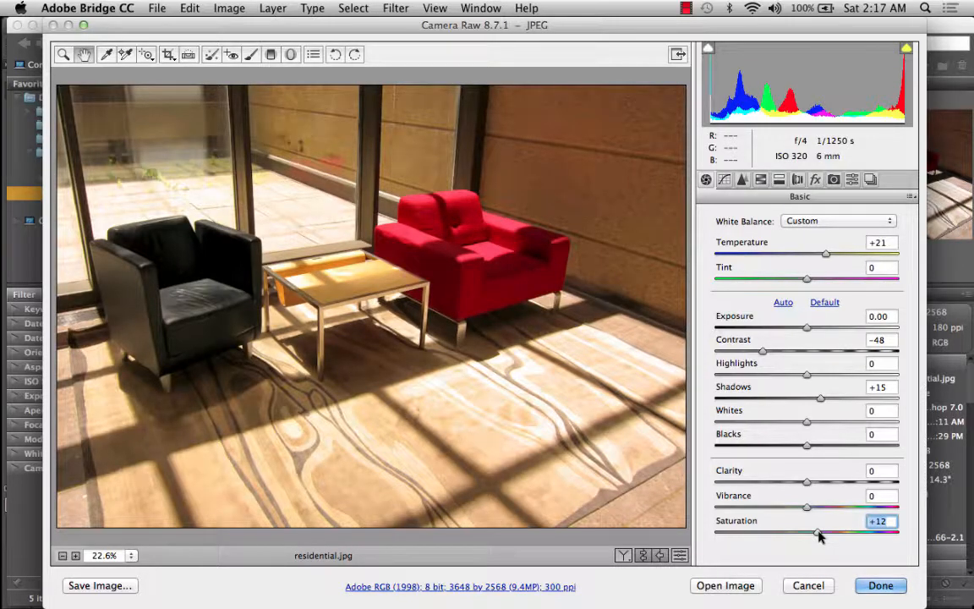
pyautogui.moveTo(819, 534); pyautogui.dragTo(808, 538)
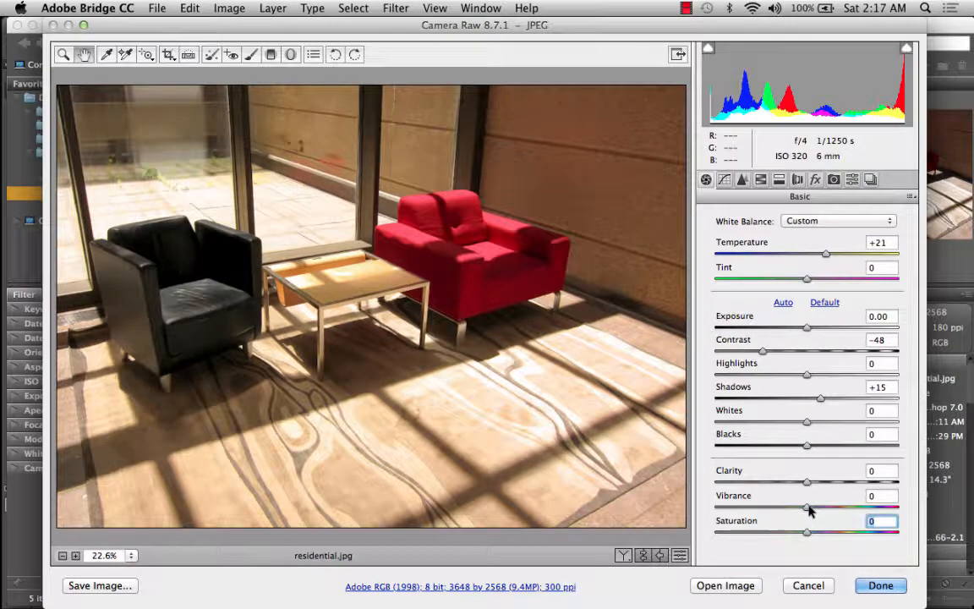
pyautogui.moveTo(809, 509)
pyautogui.mouseDown()
pyautogui.moveTo(911, 504)
pyautogui.moveTo(789, 511)
pyautogui.moveTo(834, 511)
pyautogui.moveTo(823, 513)
pyautogui.mouseUp()
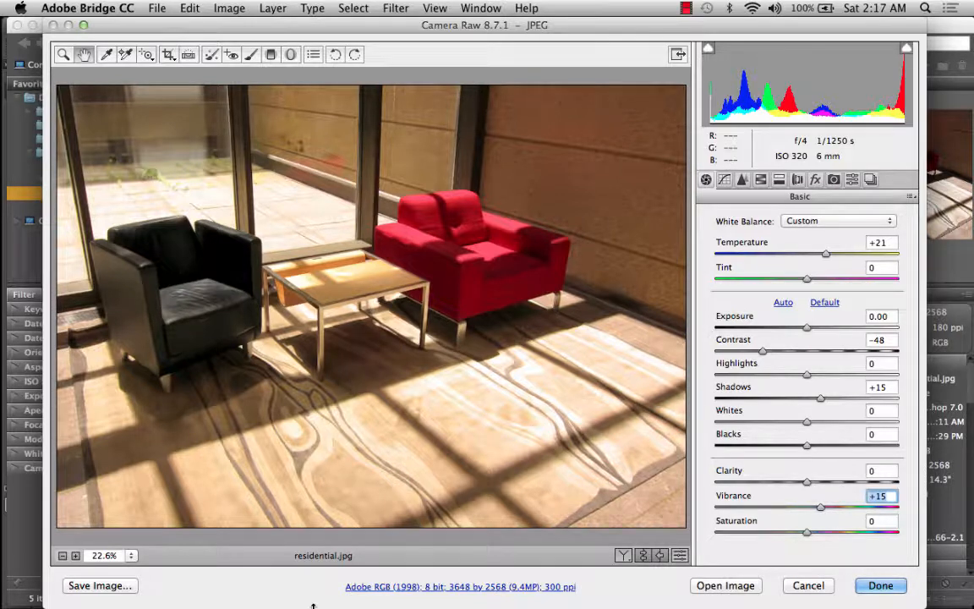
# Step: Apply the Camera Raw edits to residential.jpg and switch to Photoshop to check the photo in the mockup
pyautogui.click(880, 585)
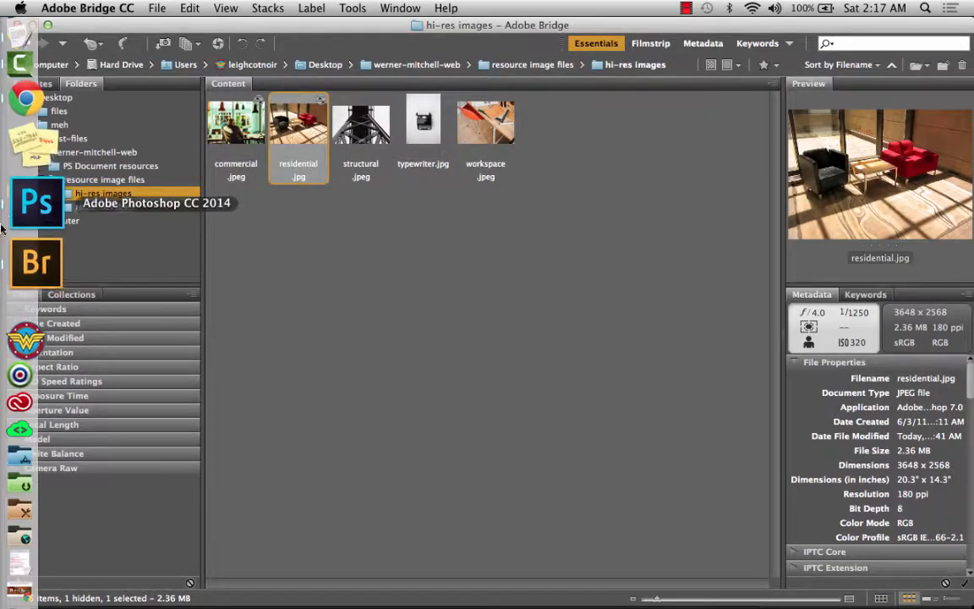
pyautogui.click(29, 200)
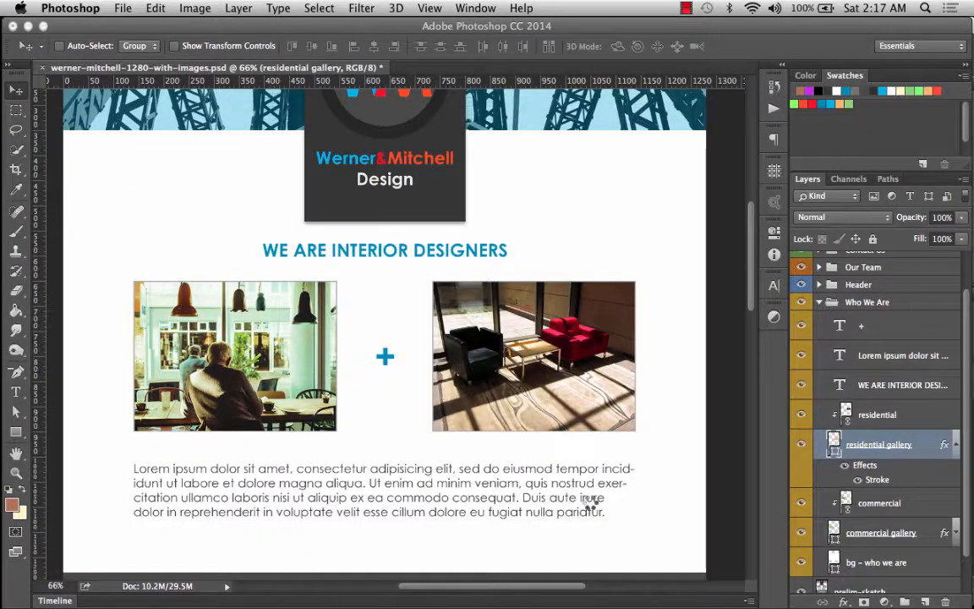